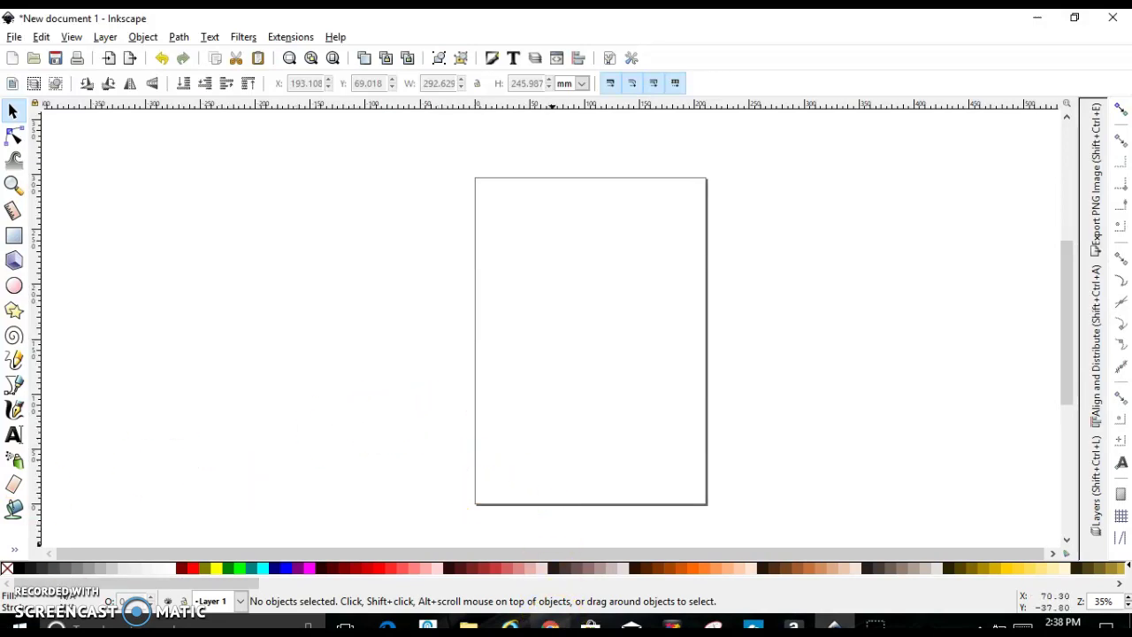
# - Bring up the Google Images Mickey Mouse coloring-page results in Chrome
pyautogui.click(549, 625)
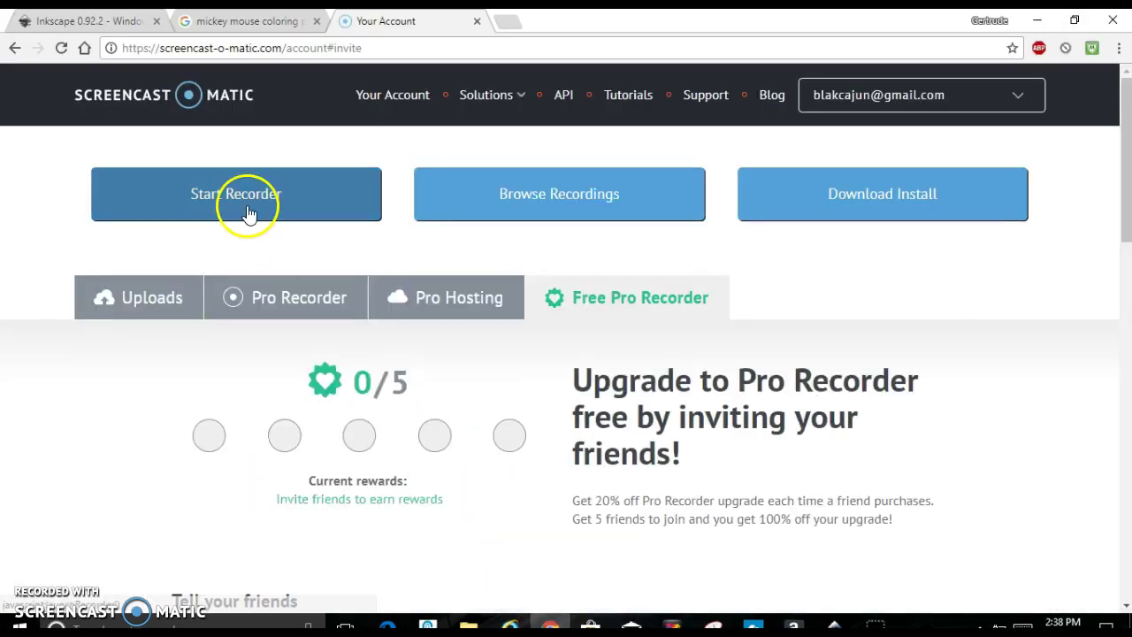
pyautogui.click(223, 21)
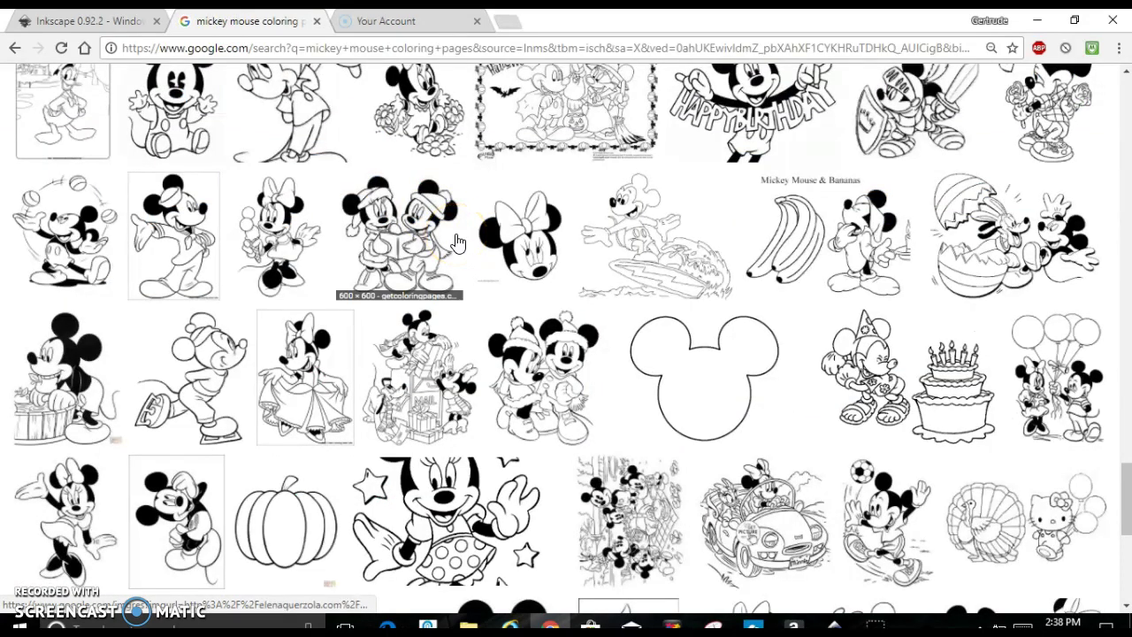
pyautogui.scroll(1, 455, 240)
pyautogui.scroll(5, 456, 241)
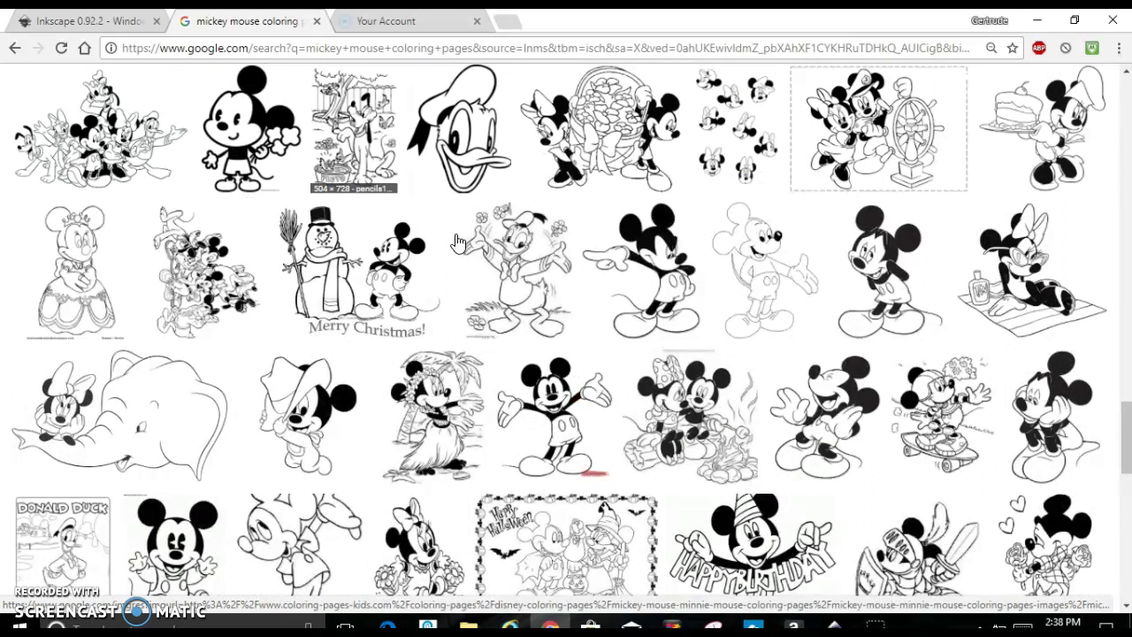
pyautogui.scroll(4, 457, 241)
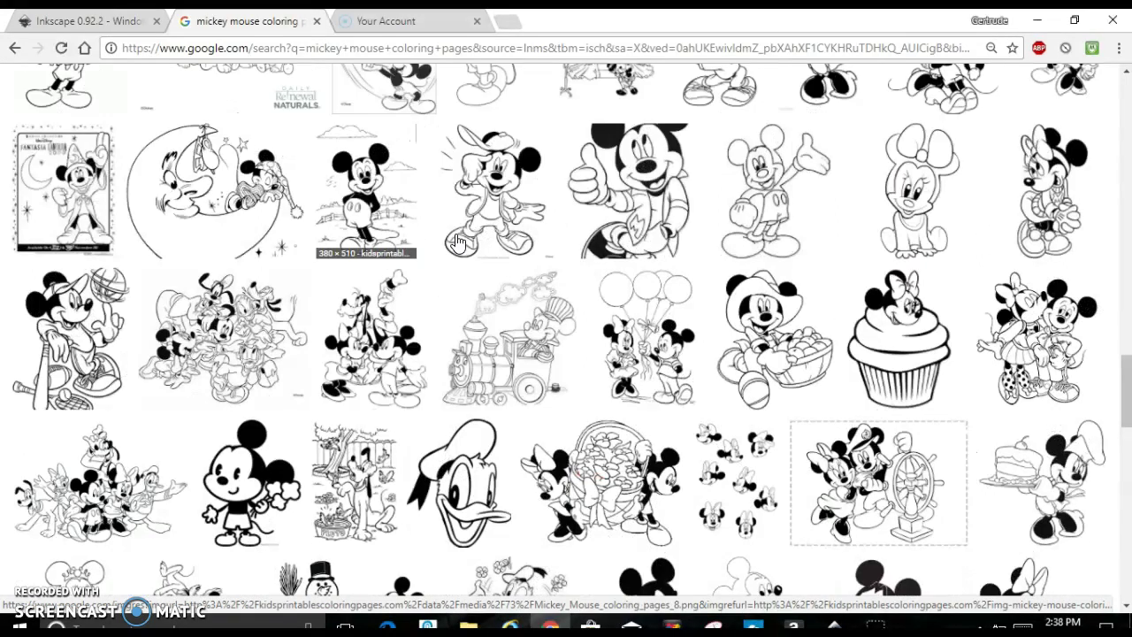
pyautogui.scroll(1, 456, 241)
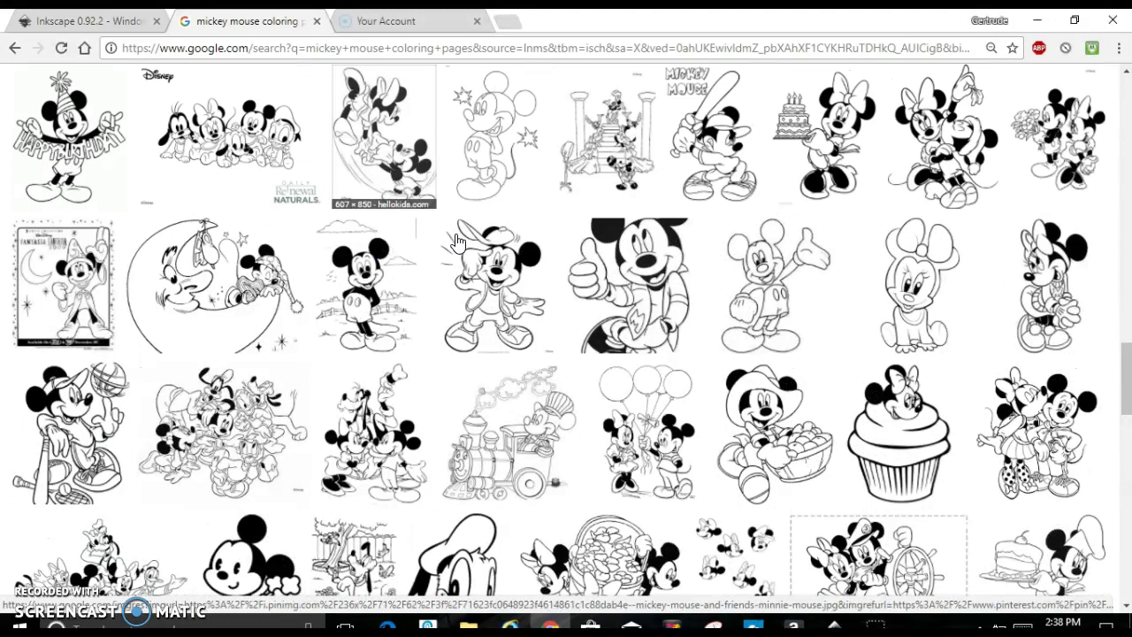
pyautogui.scroll(4, 456, 240)
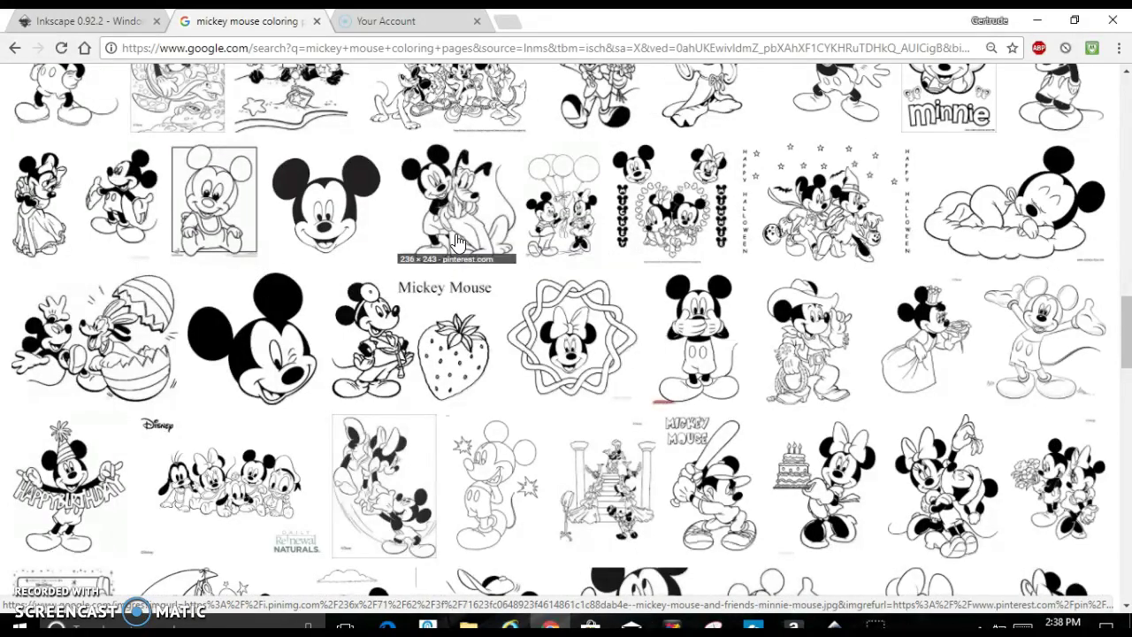
pyautogui.scroll(1, 456, 240)
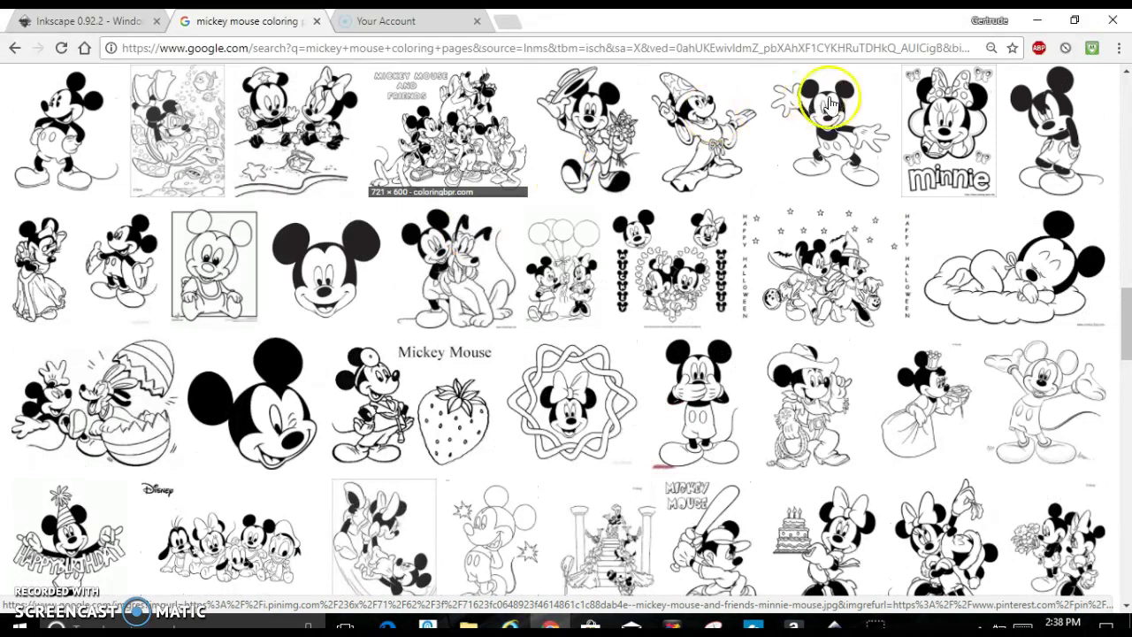
# - Copy the waving Silly Mickey Mouse picture from its preview and return to Inkscape
pyautogui.click(829, 124)
pyautogui.click(830, 124)
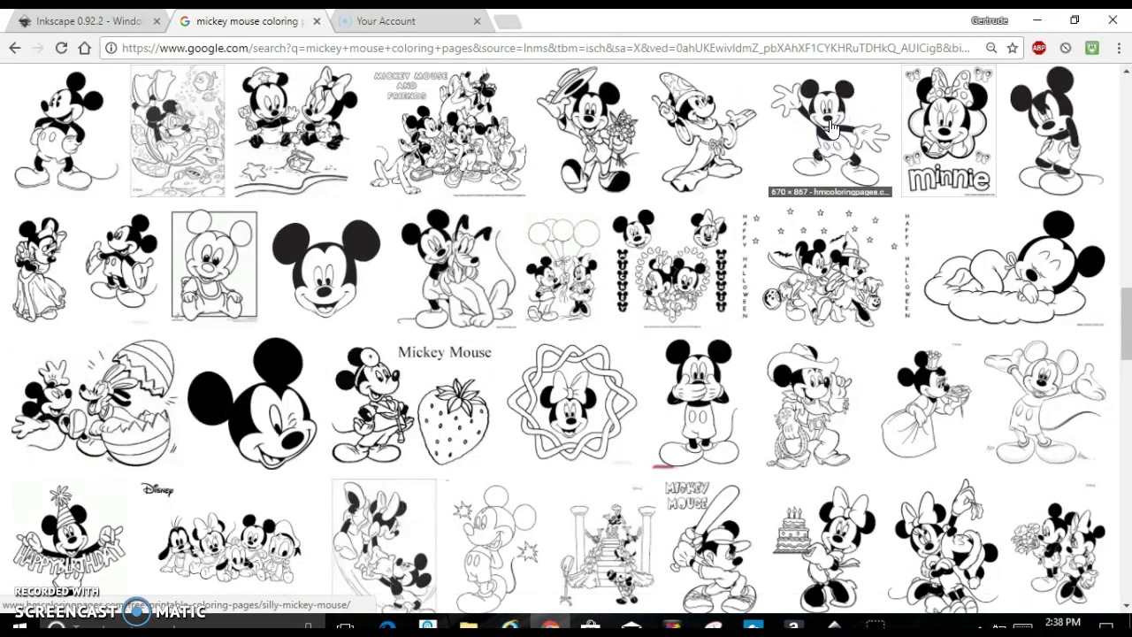
pyautogui.click(829, 124)
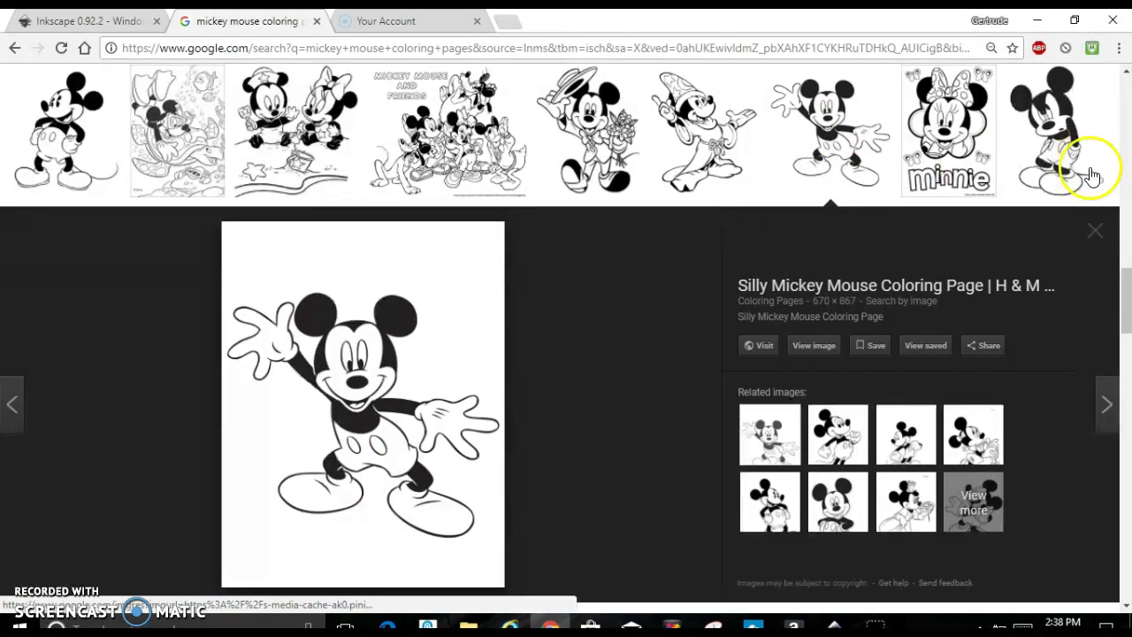
pyautogui.click(1095, 237)
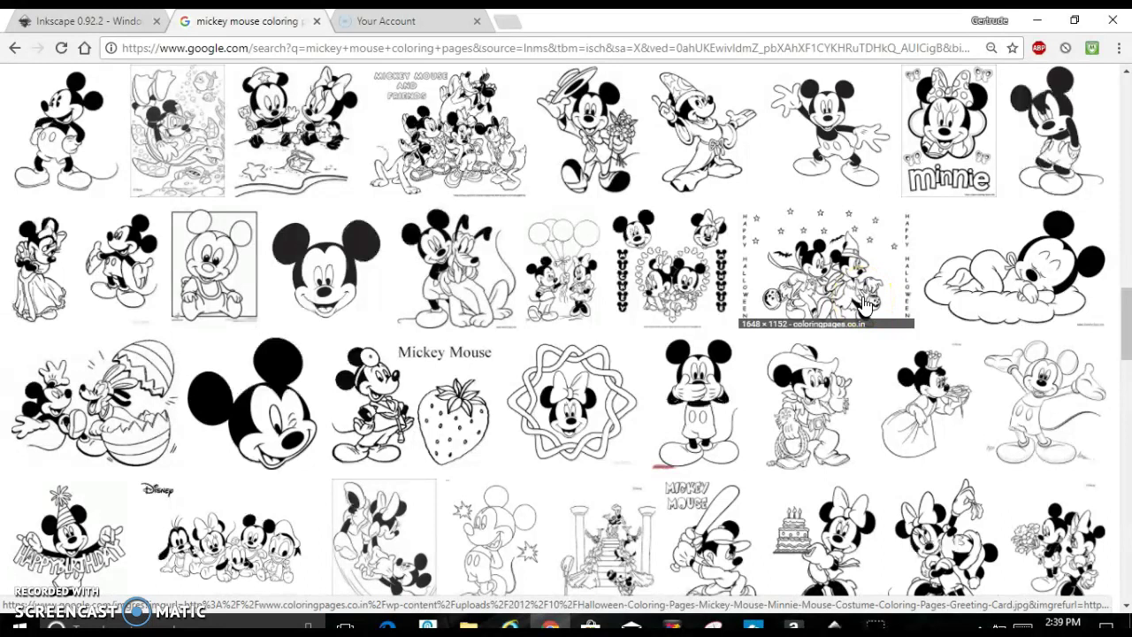
pyautogui.click(847, 135)
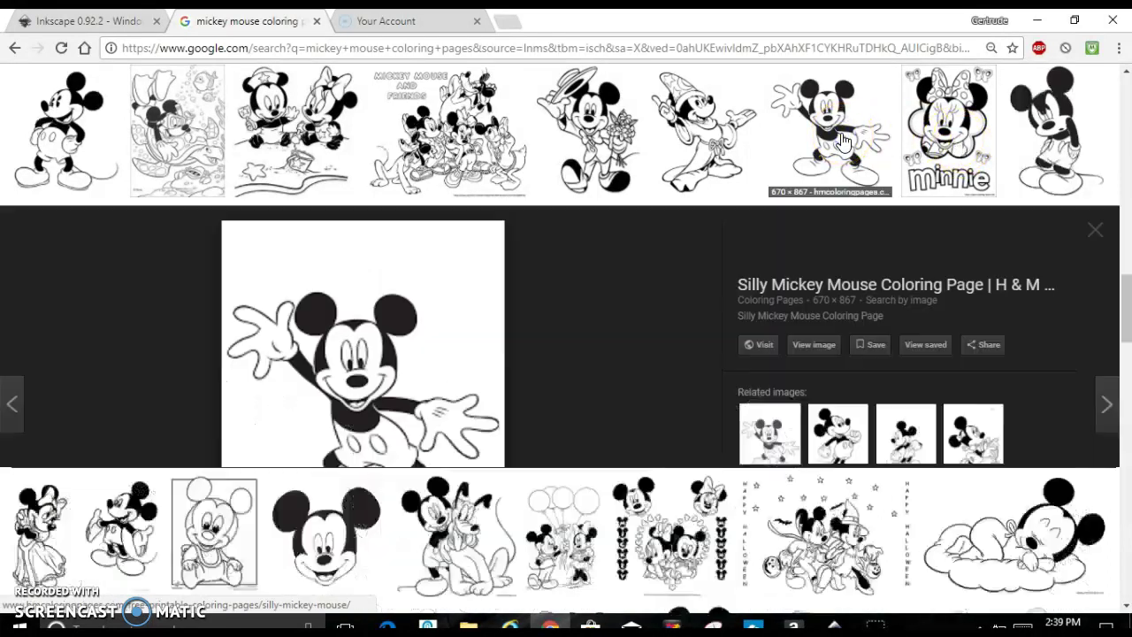
pyautogui.click(404, 413)
pyautogui.click(374, 405)
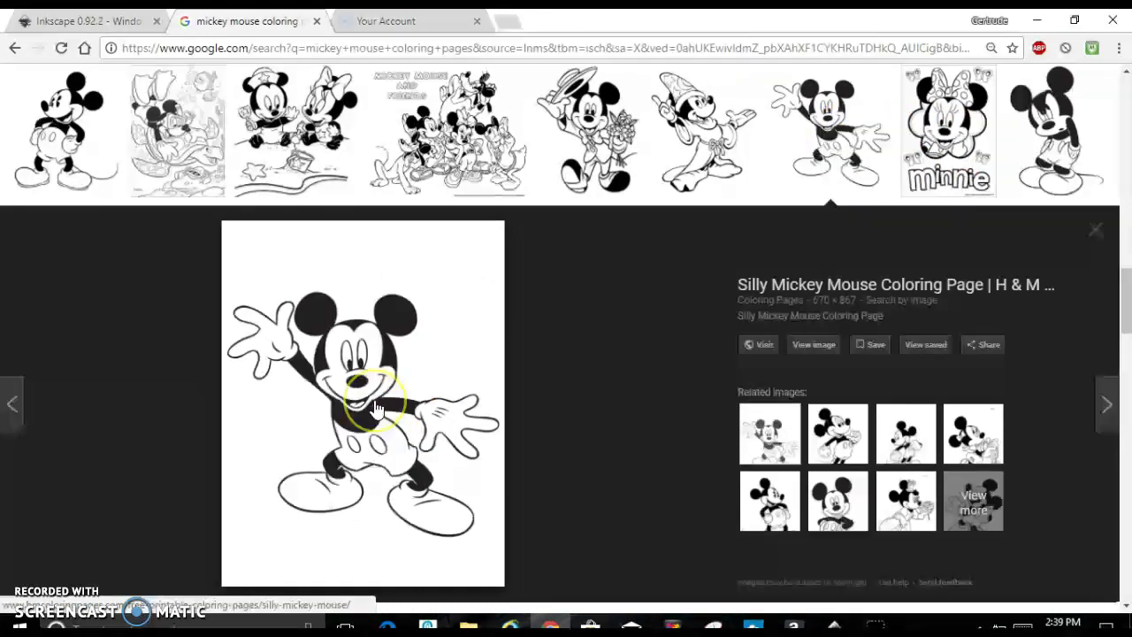
pyautogui.rightClick(375, 405)
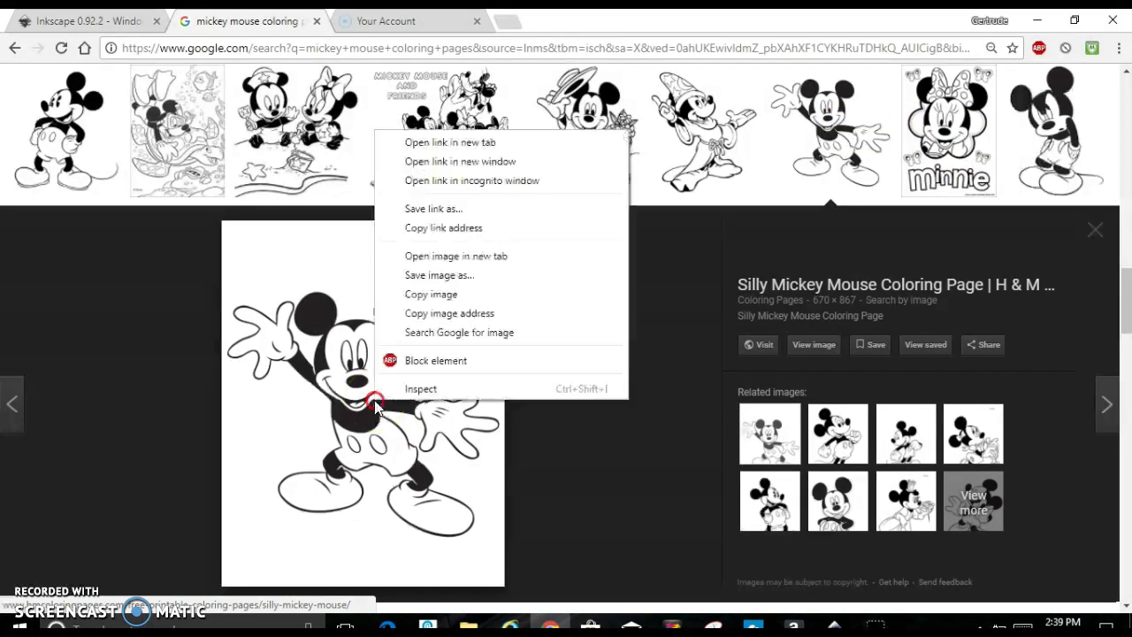
pyautogui.click(413, 303)
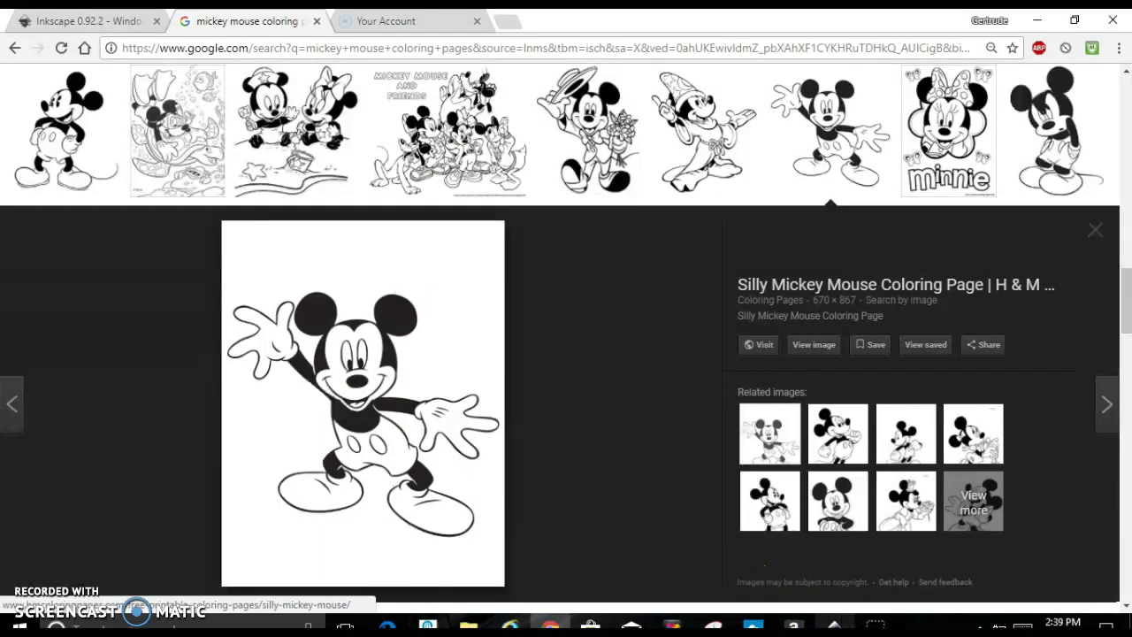
pyautogui.click(834, 624)
# - Paste the Mickey picture at the page's top-left and enlarge it to 206.753 × 254.340 mm
pyautogui.rightClick(630, 267)
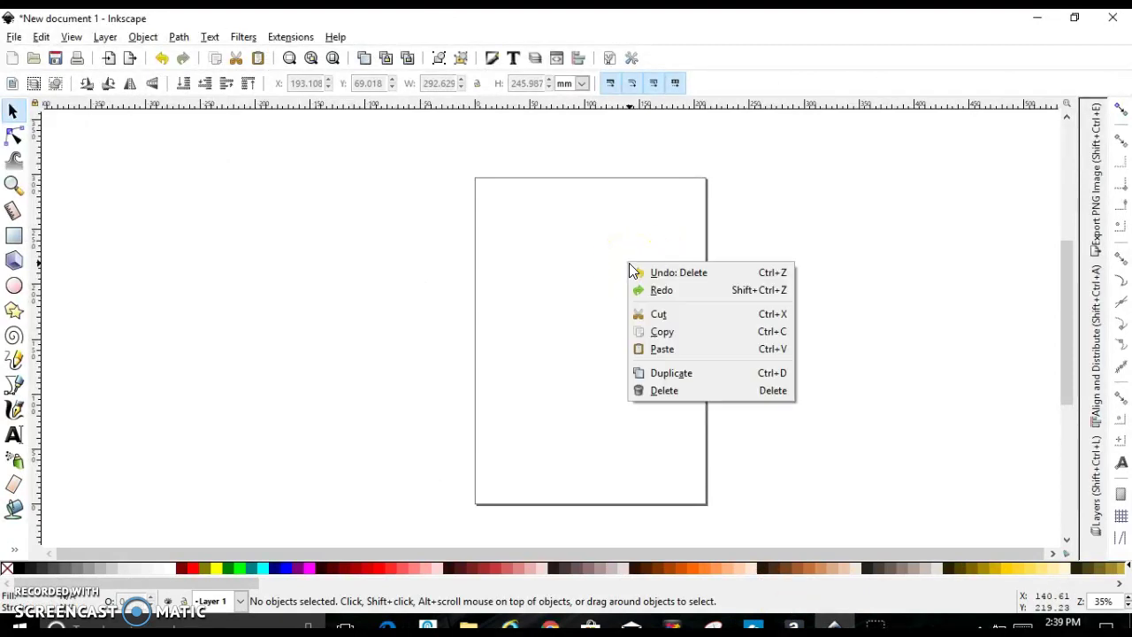
pyautogui.click(659, 350)
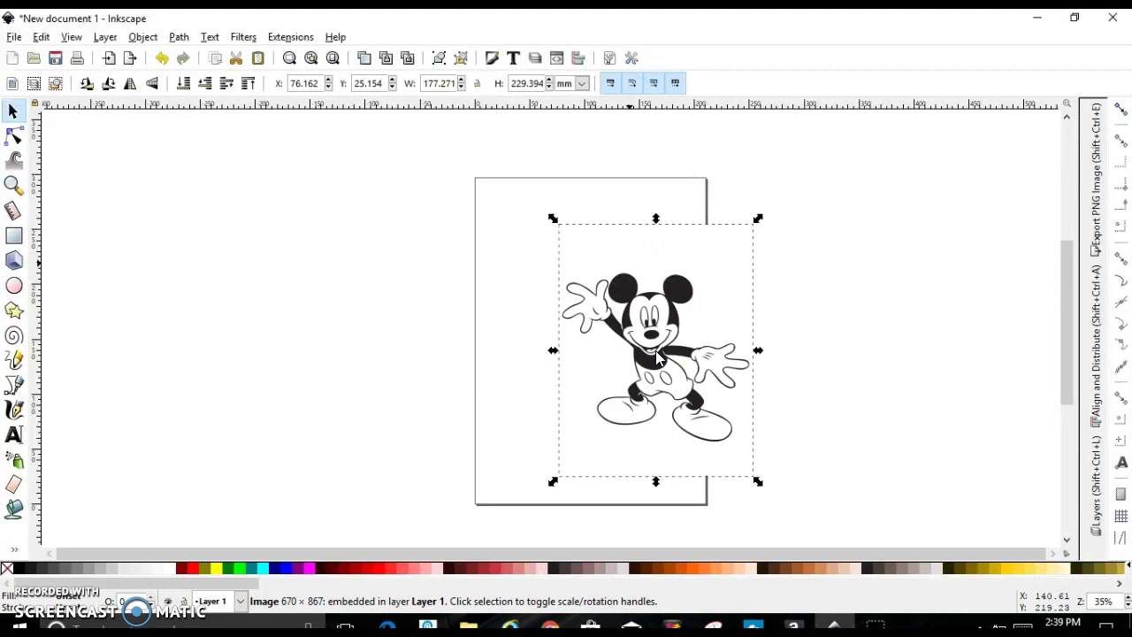
pyautogui.moveTo(656, 358); pyautogui.dragTo(570, 320)
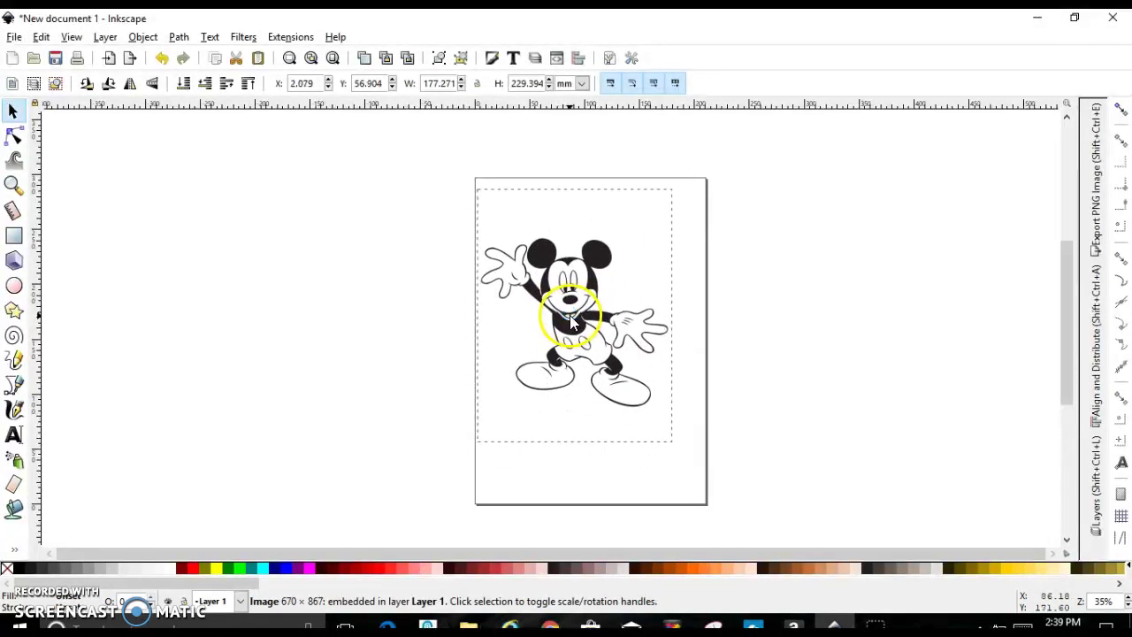
pyautogui.moveTo(674, 449); pyautogui.dragTo(710, 480)
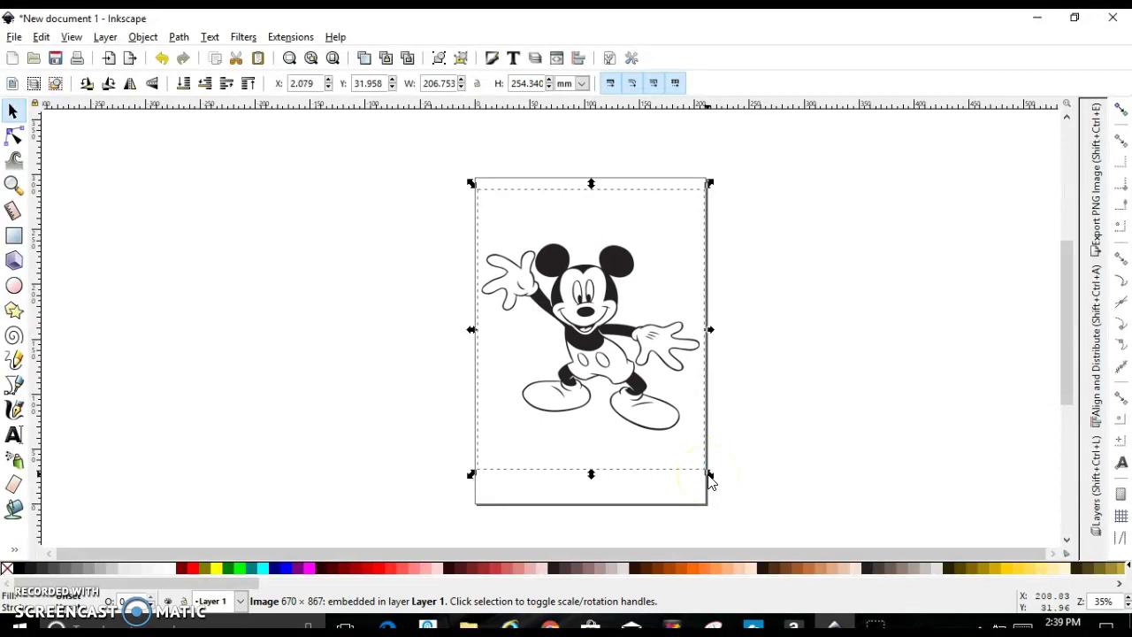
# - Open Trace Bitmap with Remove background on and Brightness cutoff threshold at 0.700
pyautogui.click(179, 37)
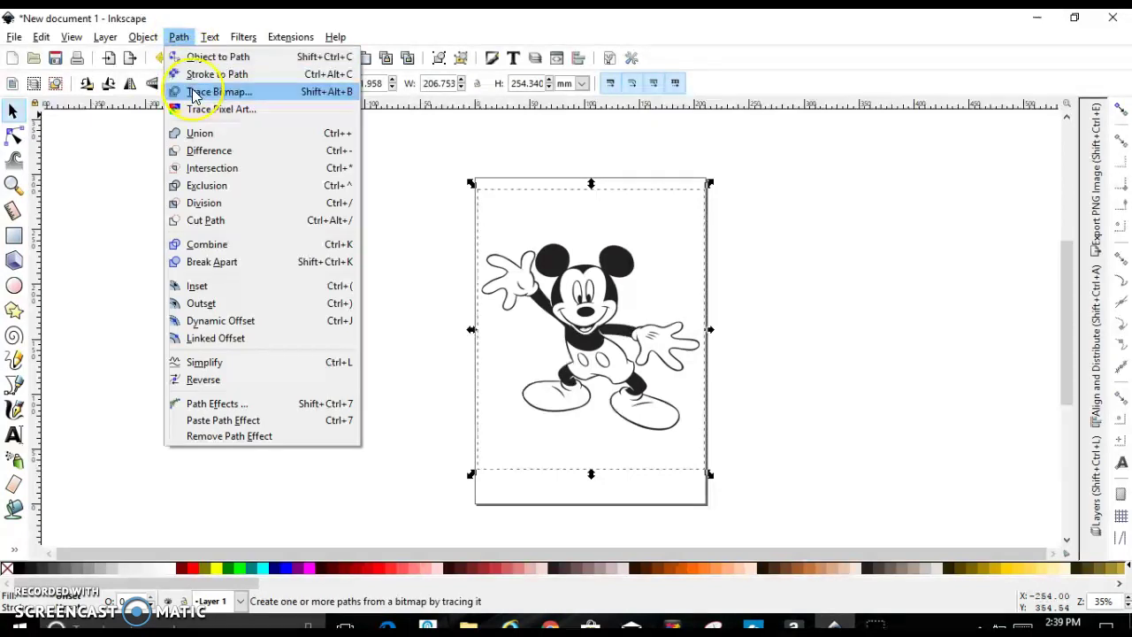
pyautogui.click(194, 92)
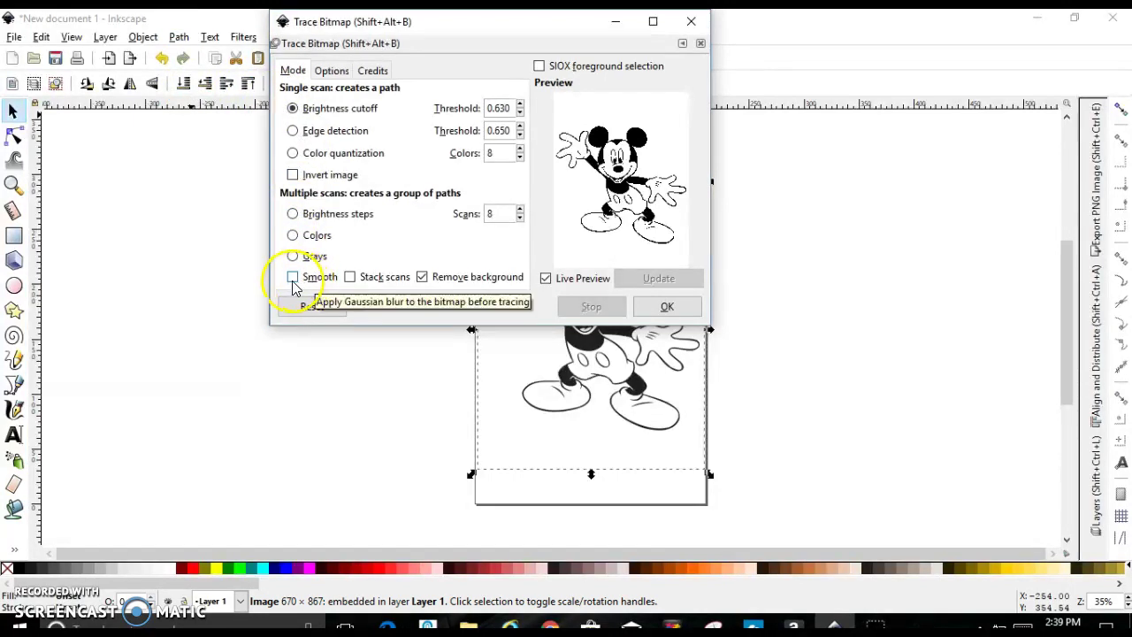
pyautogui.click(423, 276)
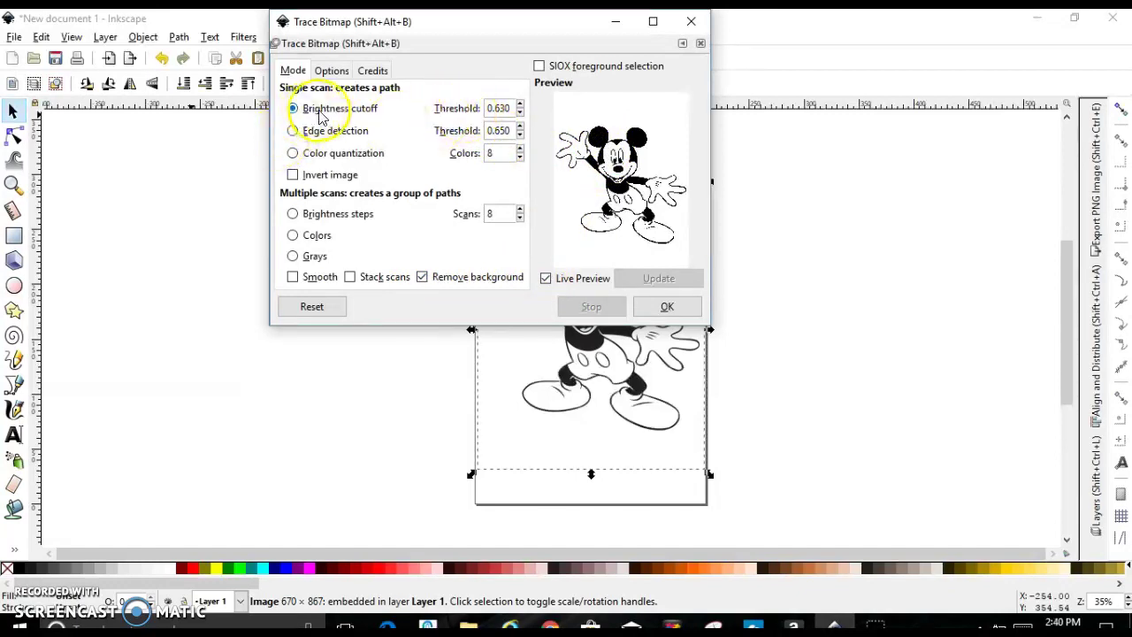
pyautogui.click(520, 105)
pyautogui.click(520, 104)
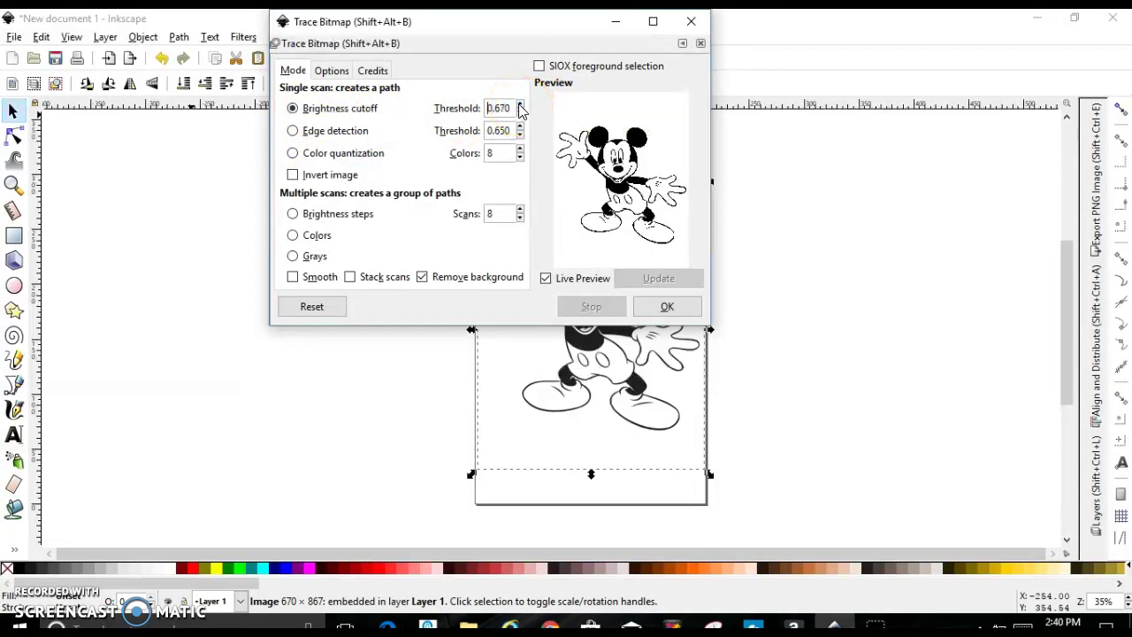
pyautogui.click(520, 105)
pyautogui.click(520, 104)
pyautogui.click(519, 105)
pyautogui.click(520, 113)
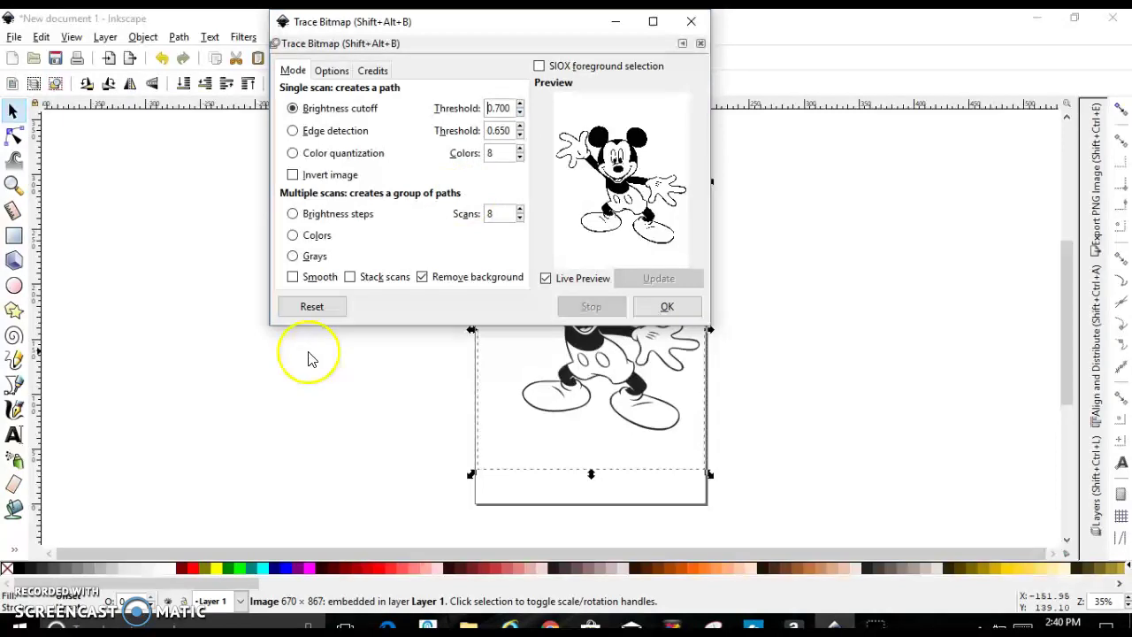
# - Experiment with trace settings: reset, smoothing off, background removal and stack scans on, varied threshold
pyautogui.click(311, 307)
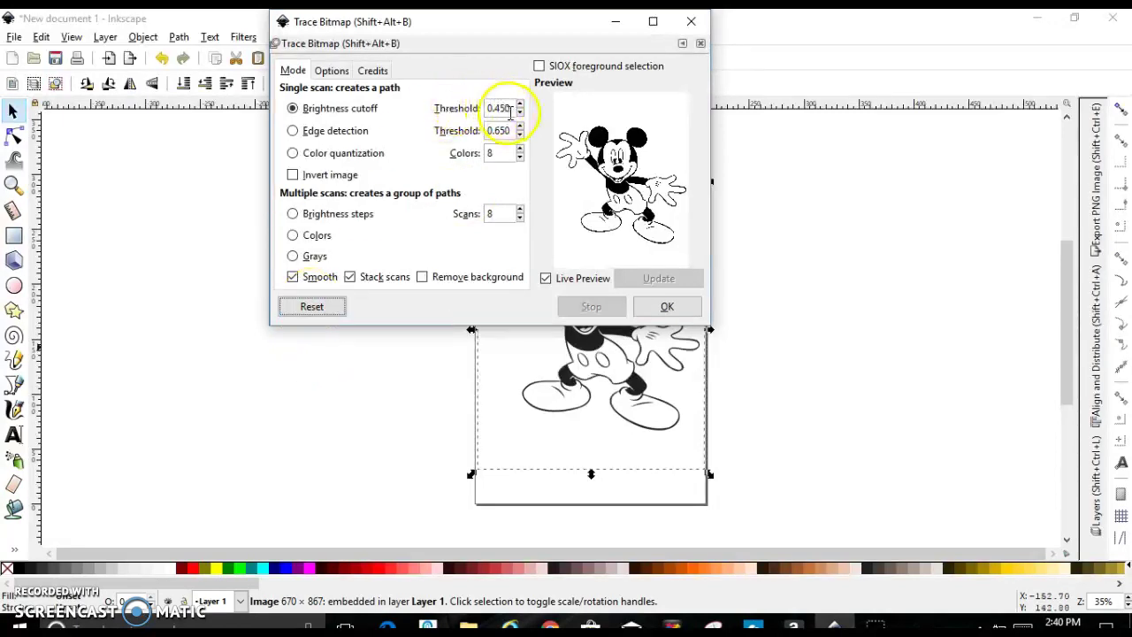
pyautogui.click(293, 278)
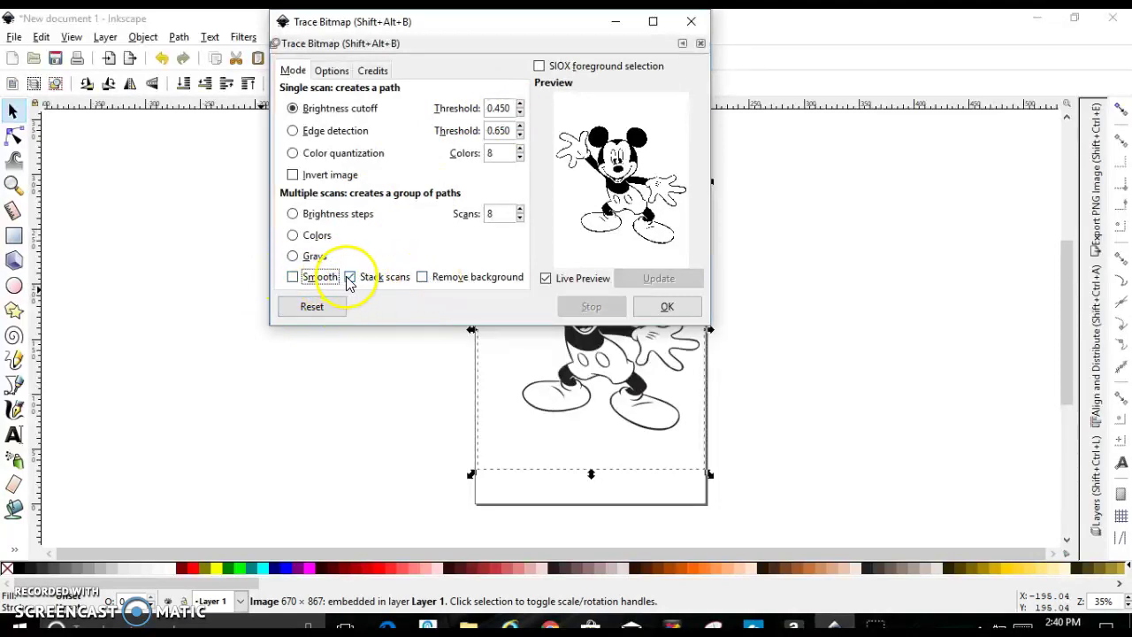
pyautogui.click(423, 277)
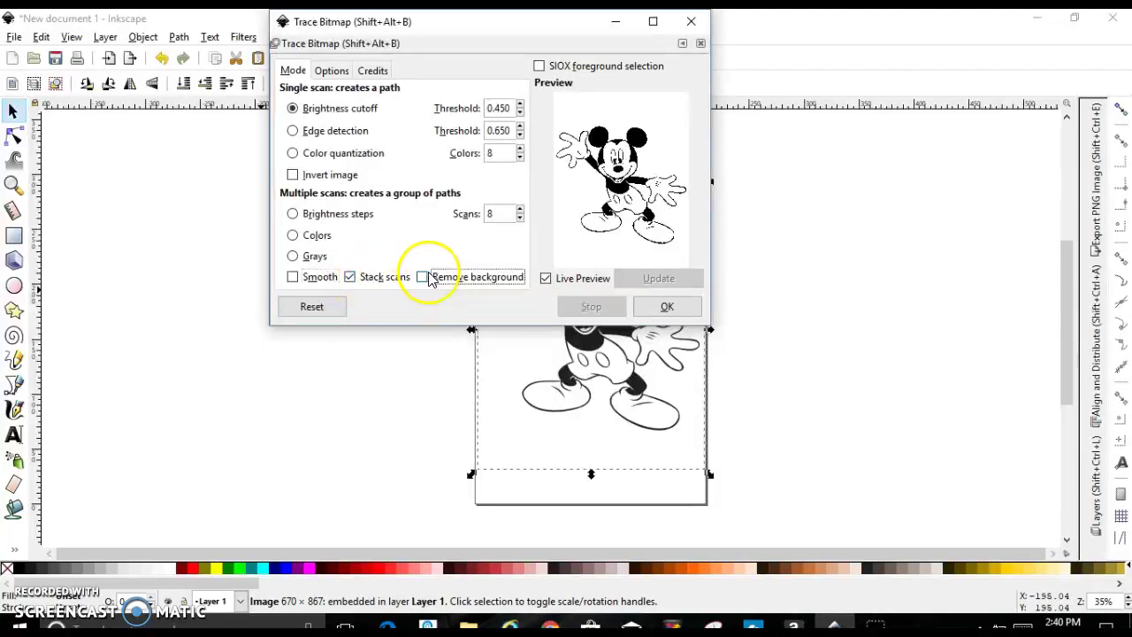
pyautogui.click(384, 278)
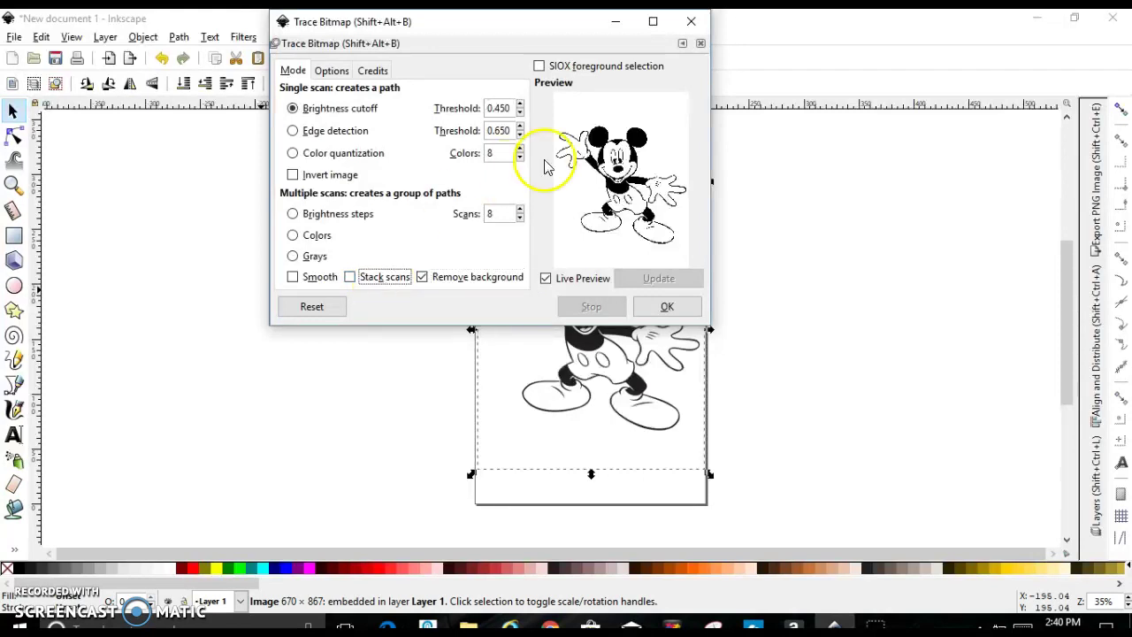
pyautogui.click(520, 113)
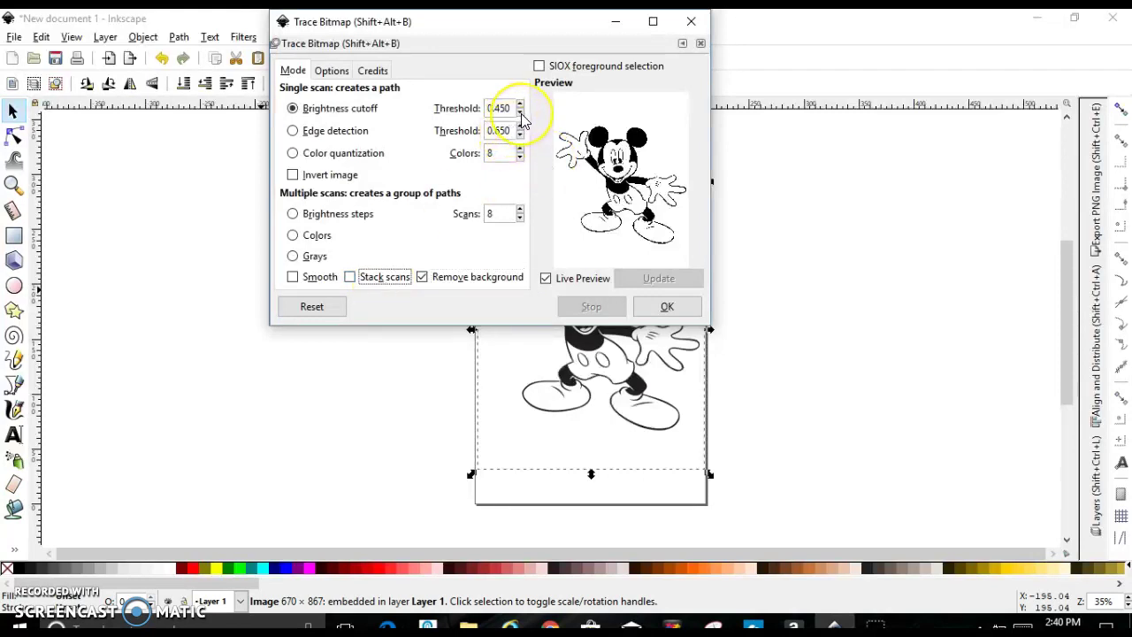
pyautogui.click(520, 113)
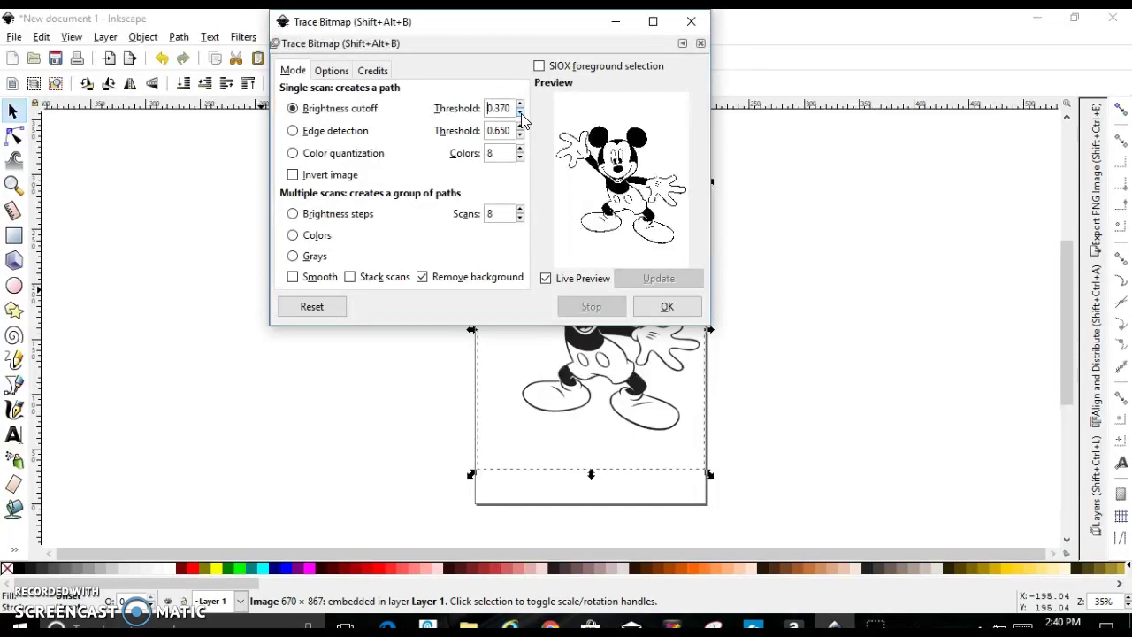
pyautogui.click(520, 113)
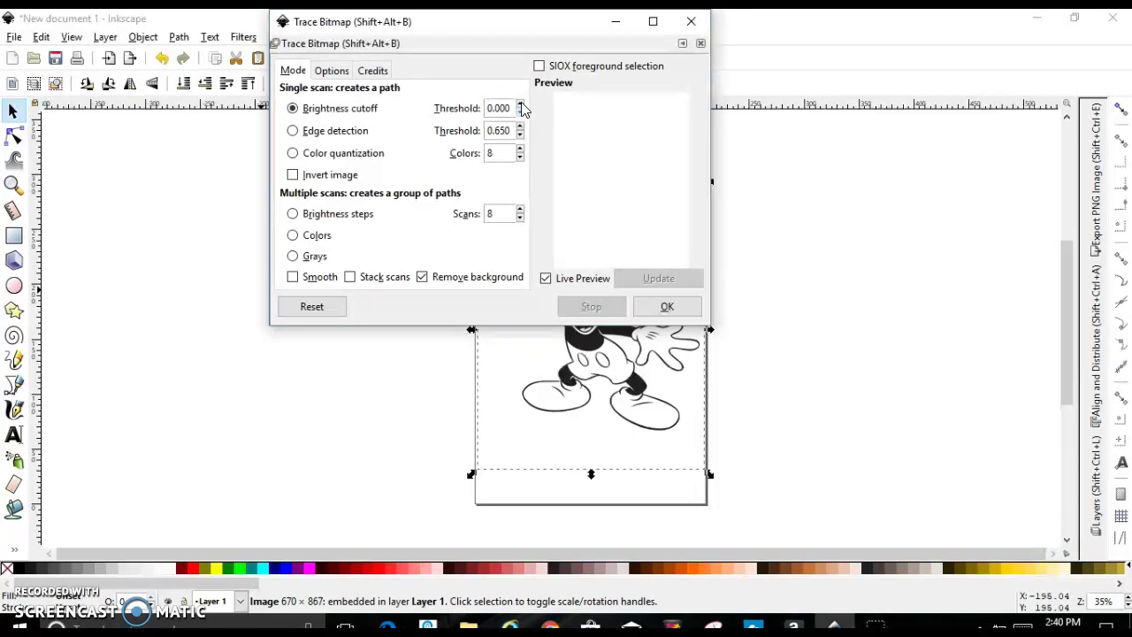
pyautogui.click(520, 105)
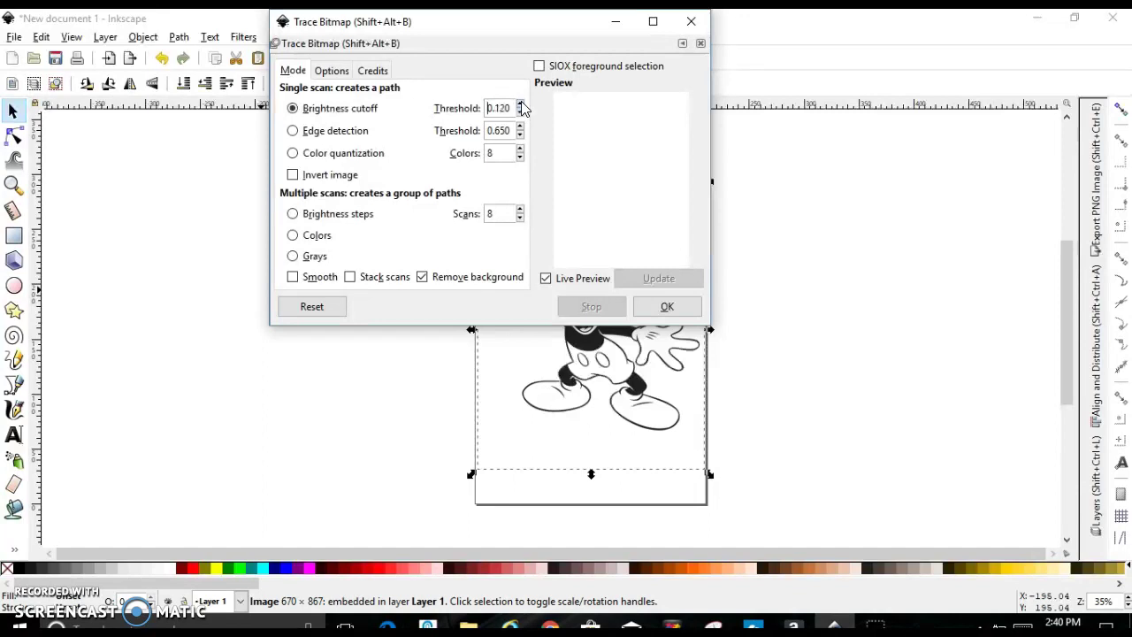
pyautogui.click(520, 105)
pyautogui.click(520, 105)
# - Reset with smoothing and stacking off, set threshold to 0.560, and run the trace
pyautogui.click(321, 306)
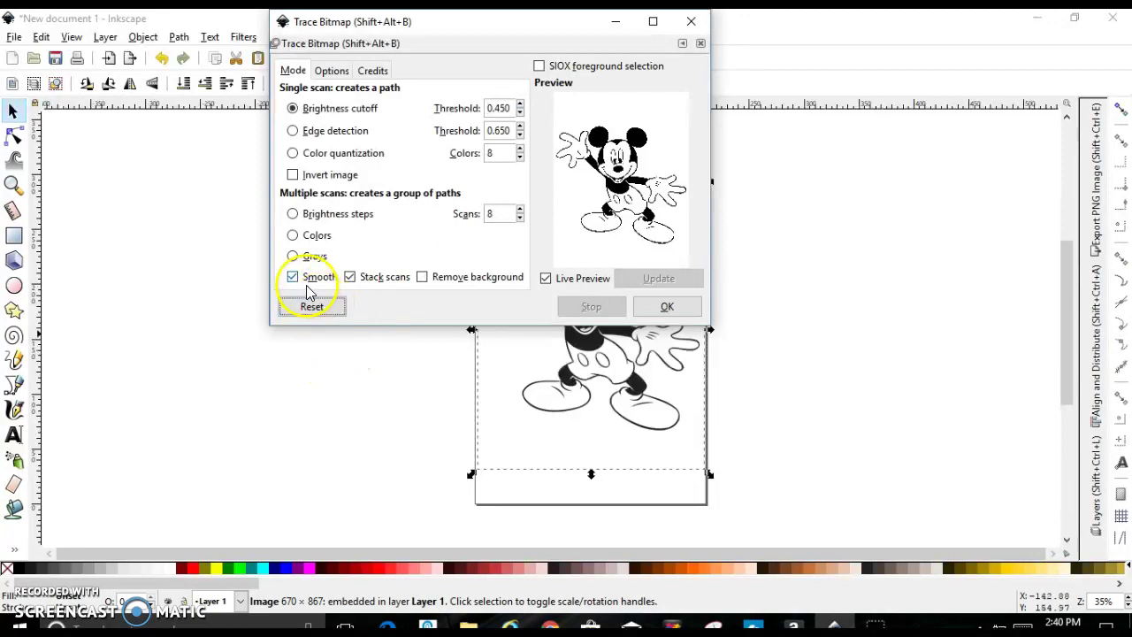
pyautogui.click(320, 280)
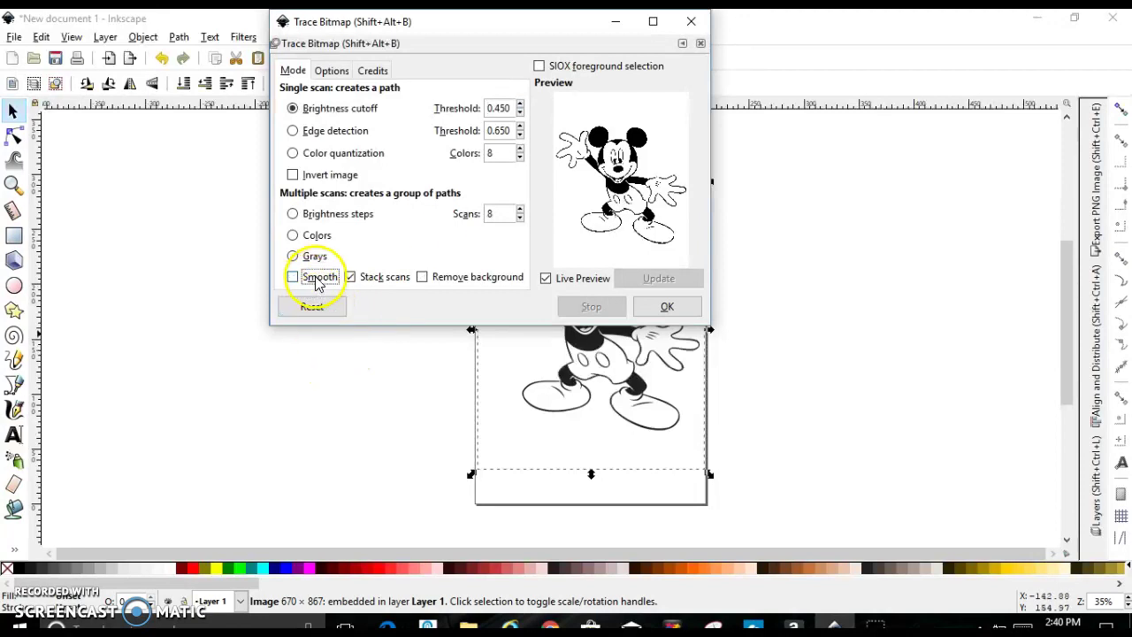
pyautogui.click(385, 281)
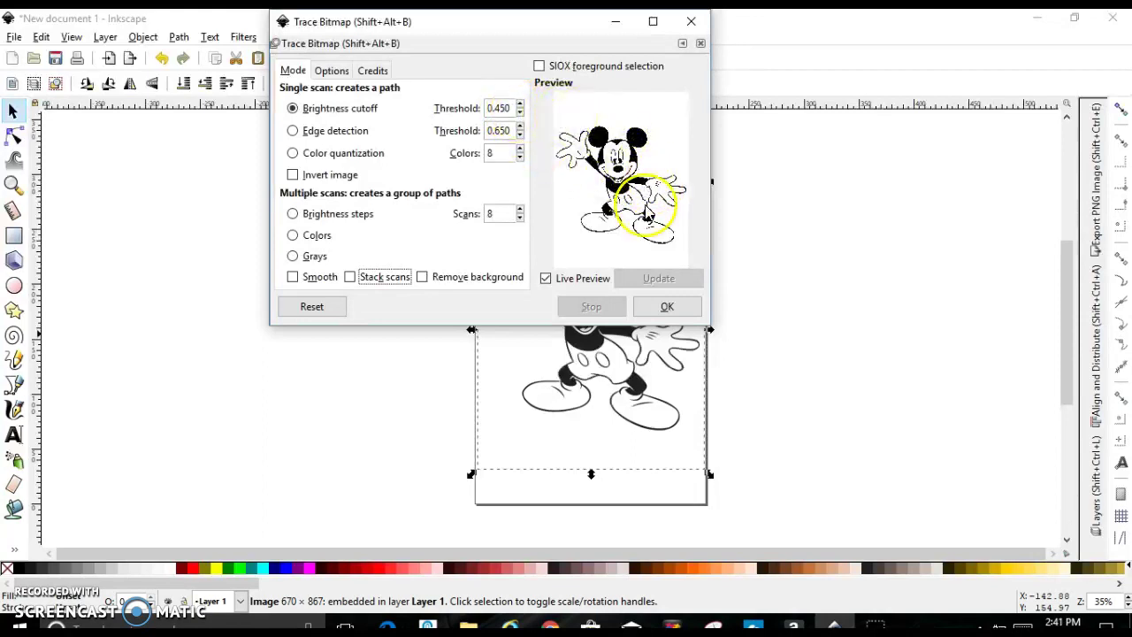
pyautogui.click(520, 104)
pyautogui.click(520, 104)
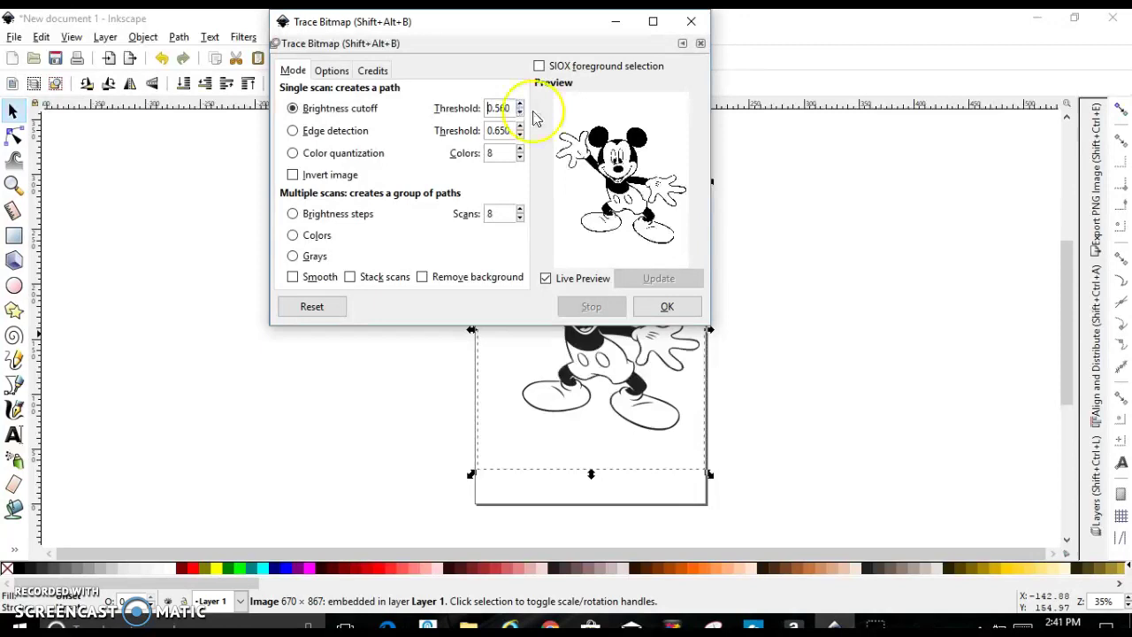
pyautogui.click(599, 210)
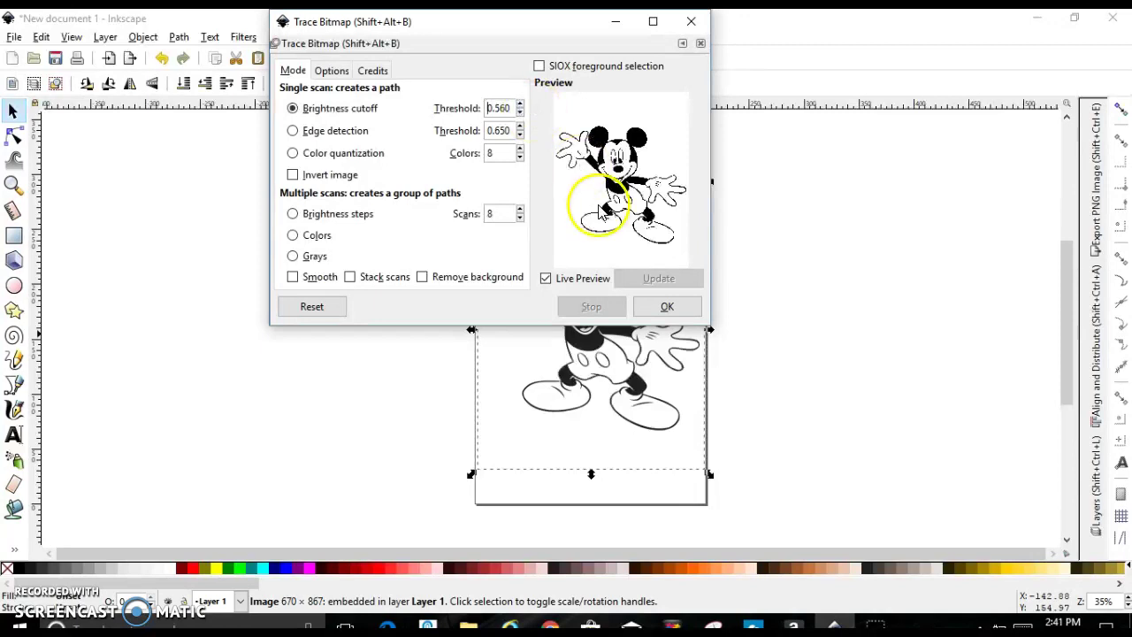
pyautogui.click(659, 307)
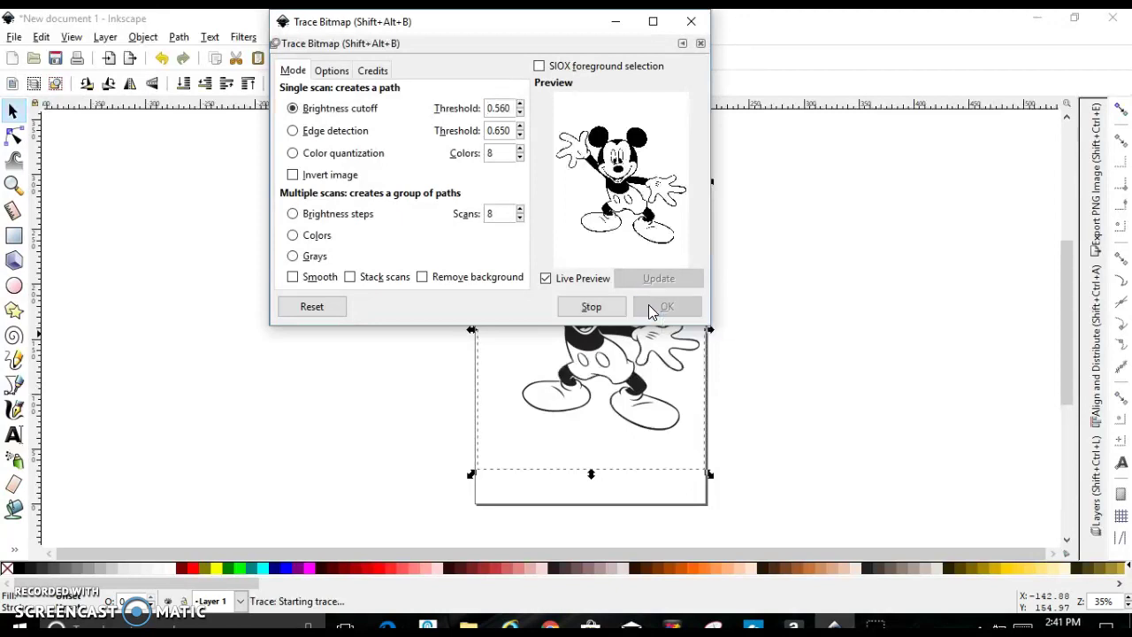
pyautogui.click(673, 50)
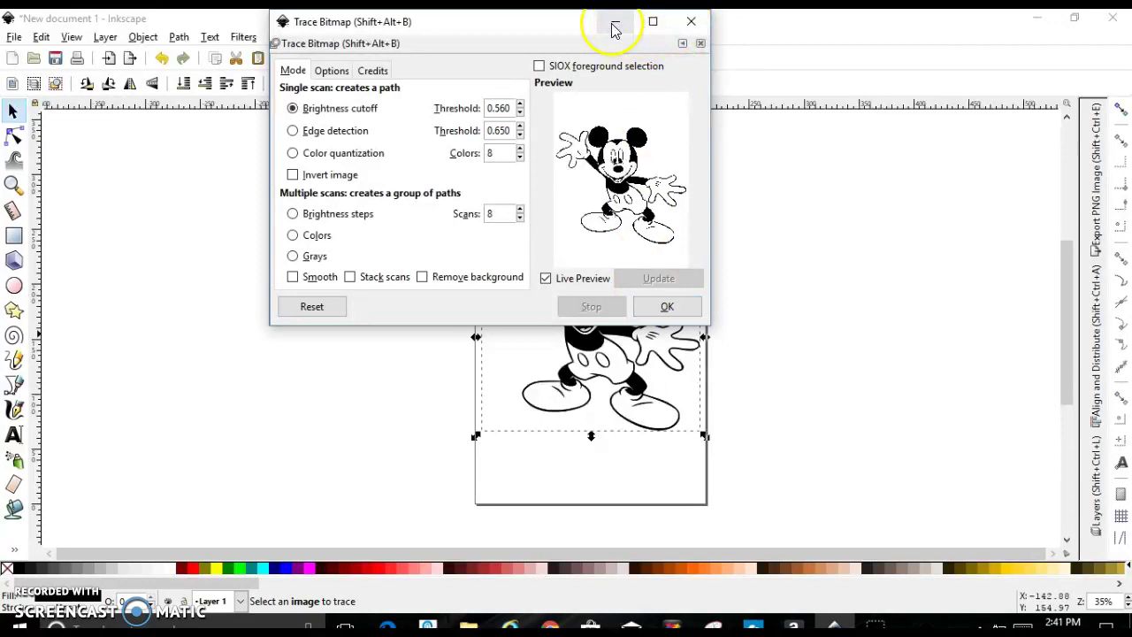
# - Move the 504-node traced Mickey path to the right of the page and select it
pyautogui.click(692, 21)
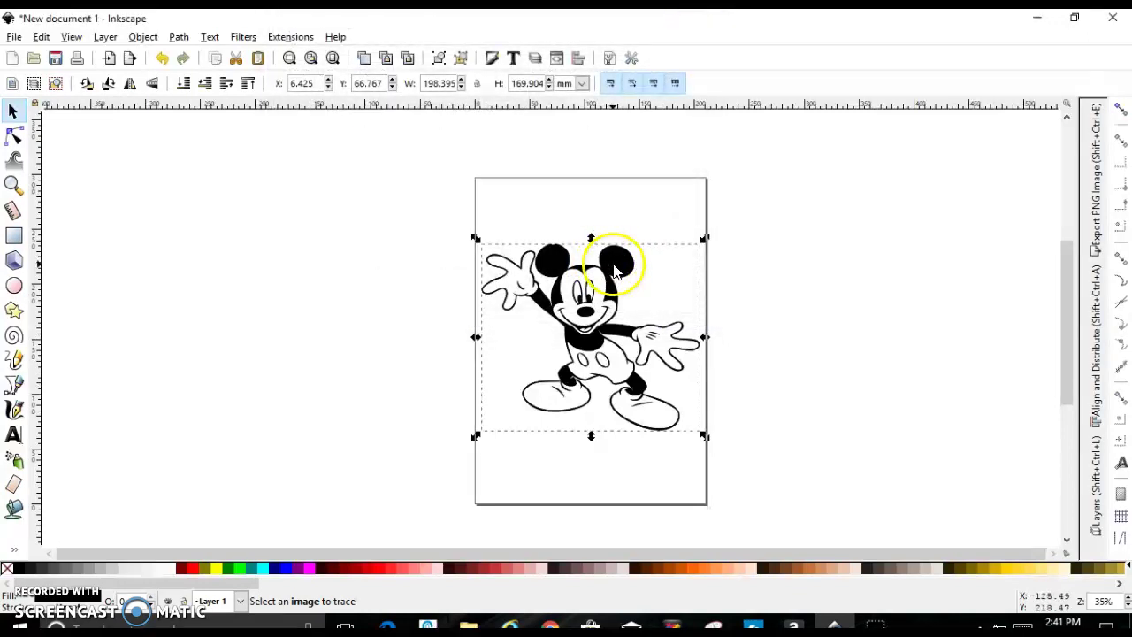
pyautogui.moveTo(617, 269)
pyautogui.mouseDown()
pyautogui.moveTo(687, 243)
pyautogui.moveTo(866, 218)
pyautogui.moveTo(862, 276)
pyautogui.mouseUp()
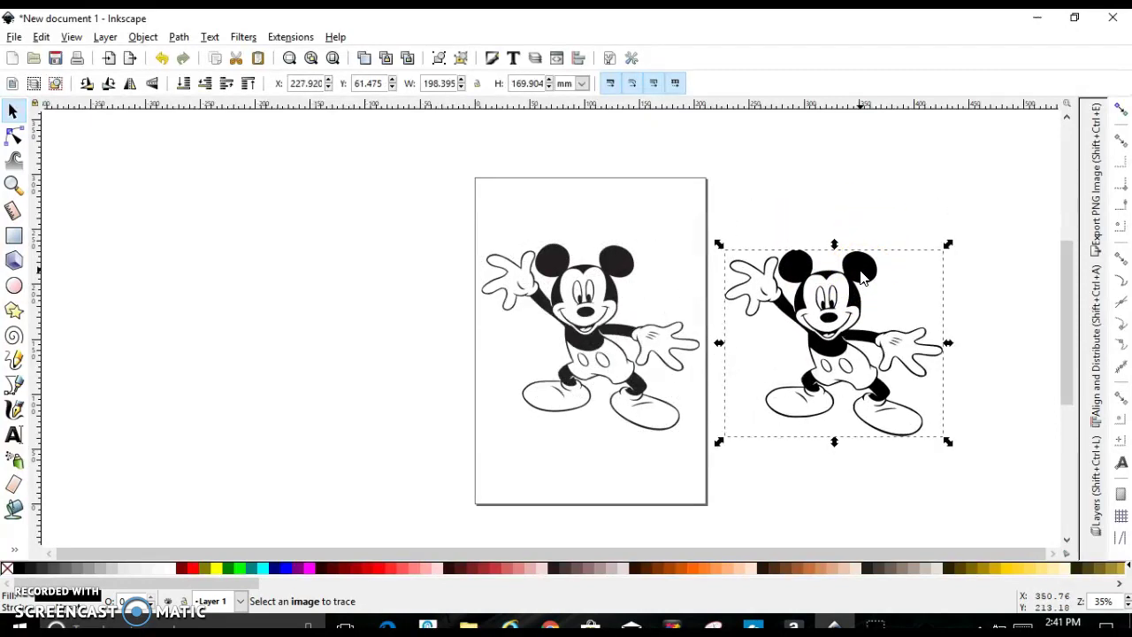
pyautogui.click(562, 269)
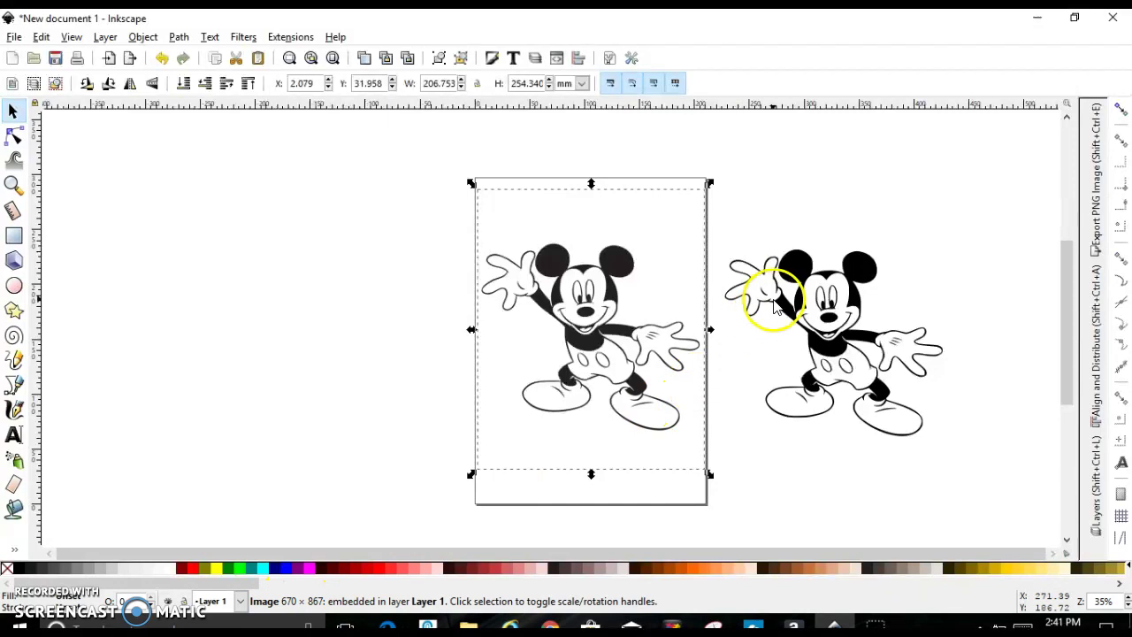
pyautogui.click(792, 279)
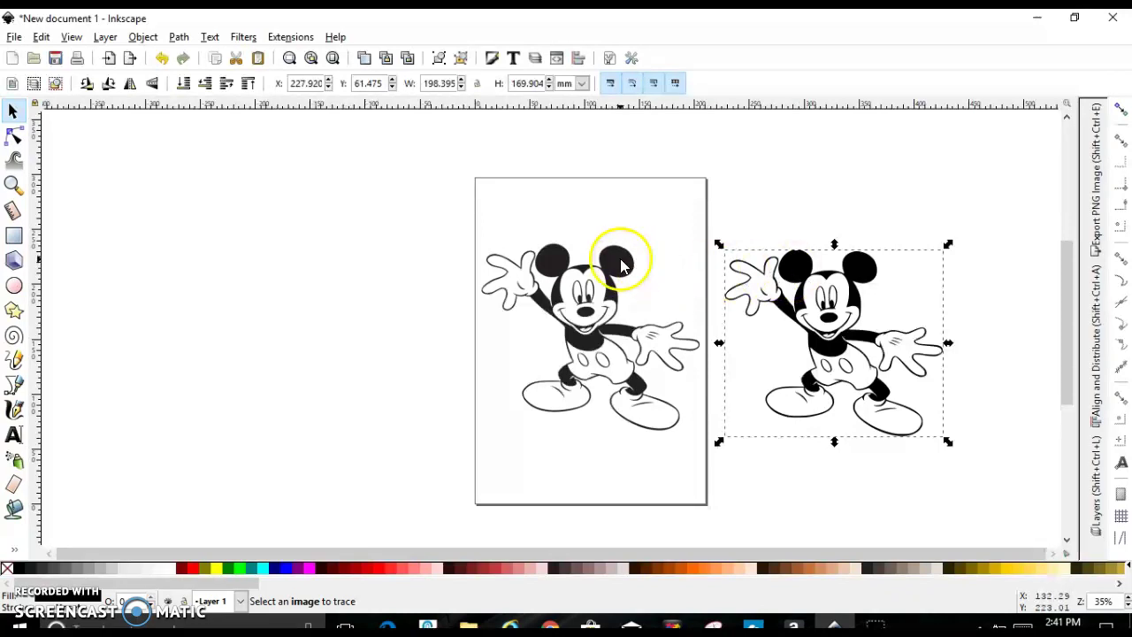
pyautogui.click(767, 266)
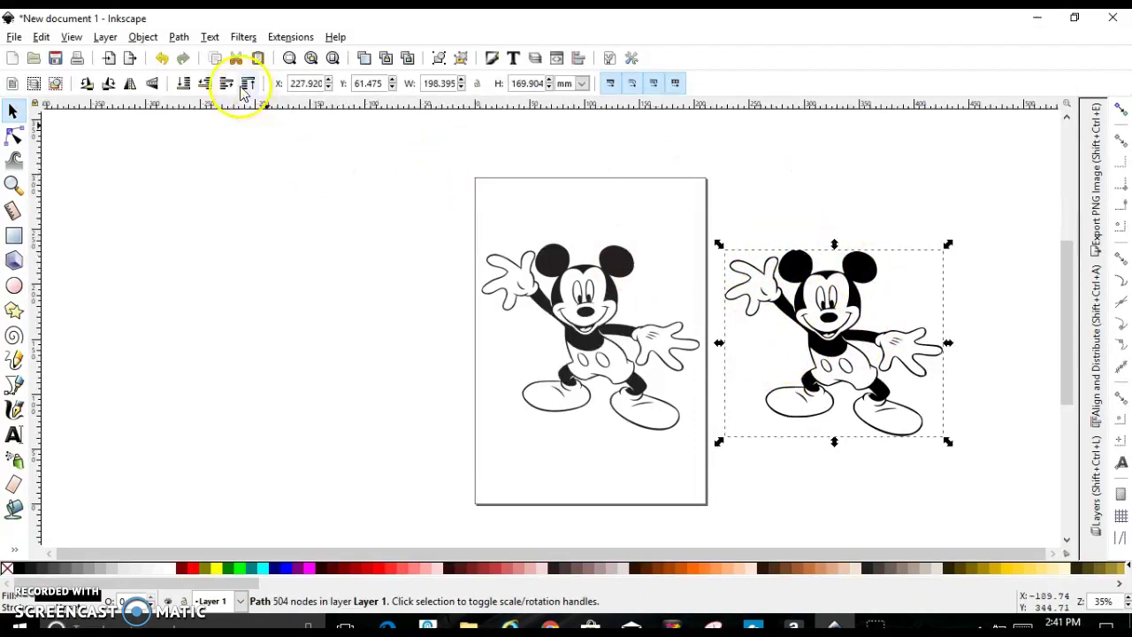
# - Break the traced Mickey path apart into separate pieces and deselect it
pyautogui.click(181, 38)
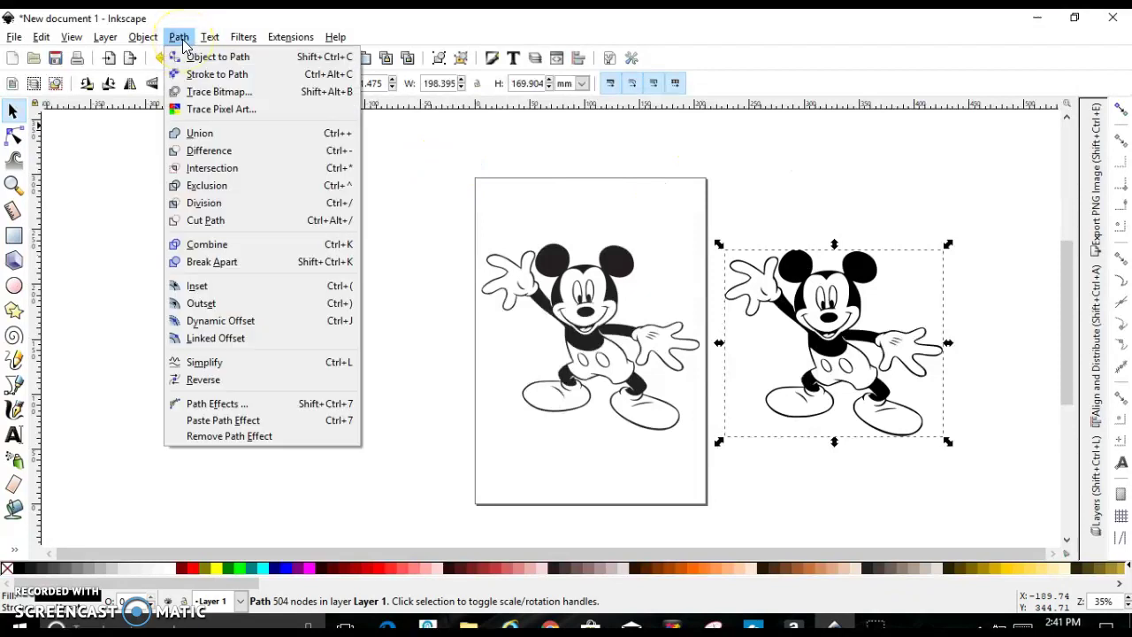
pyautogui.click(221, 265)
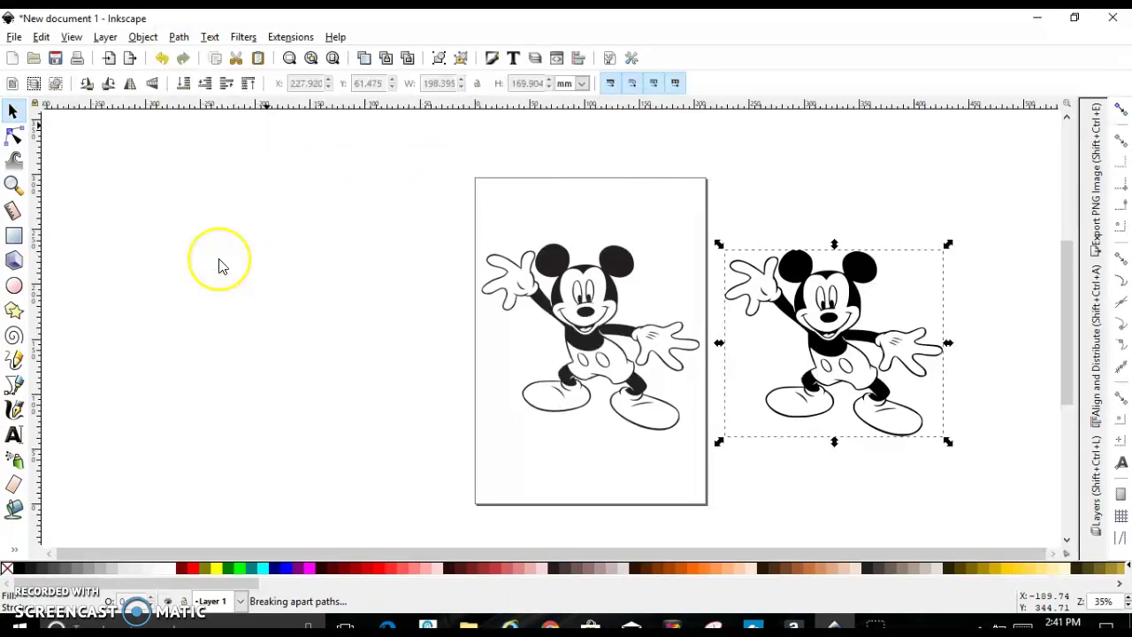
pyautogui.click(760, 193)
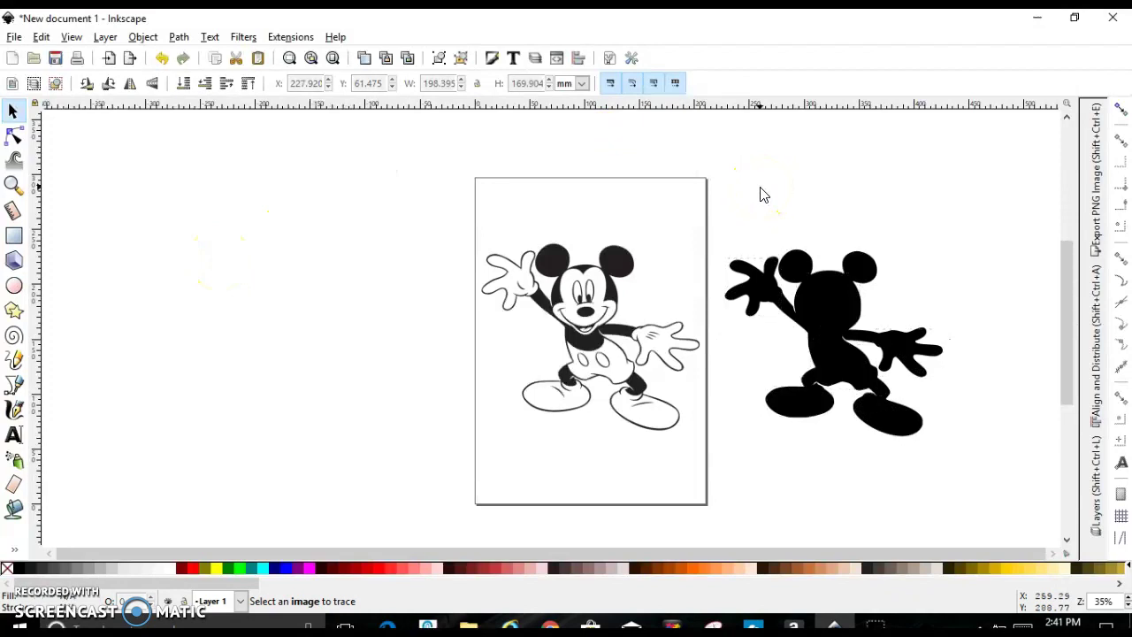
# - With the Node tool, pick Mickey's hand piece and undo an accidental reshape
pyautogui.click(15, 139)
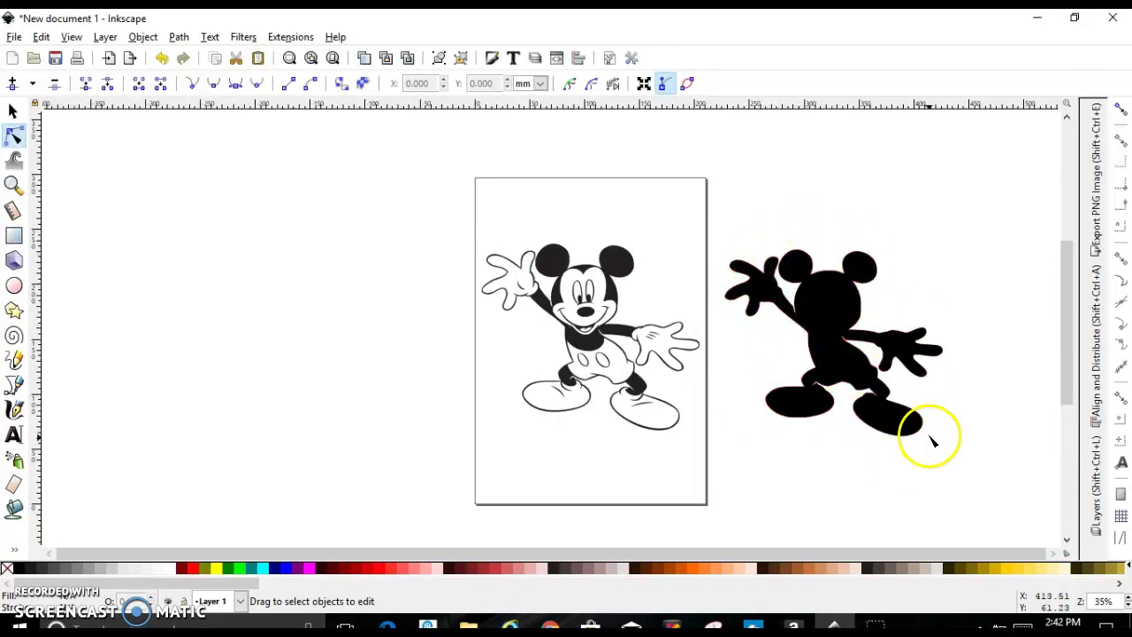
pyautogui.click(754, 300)
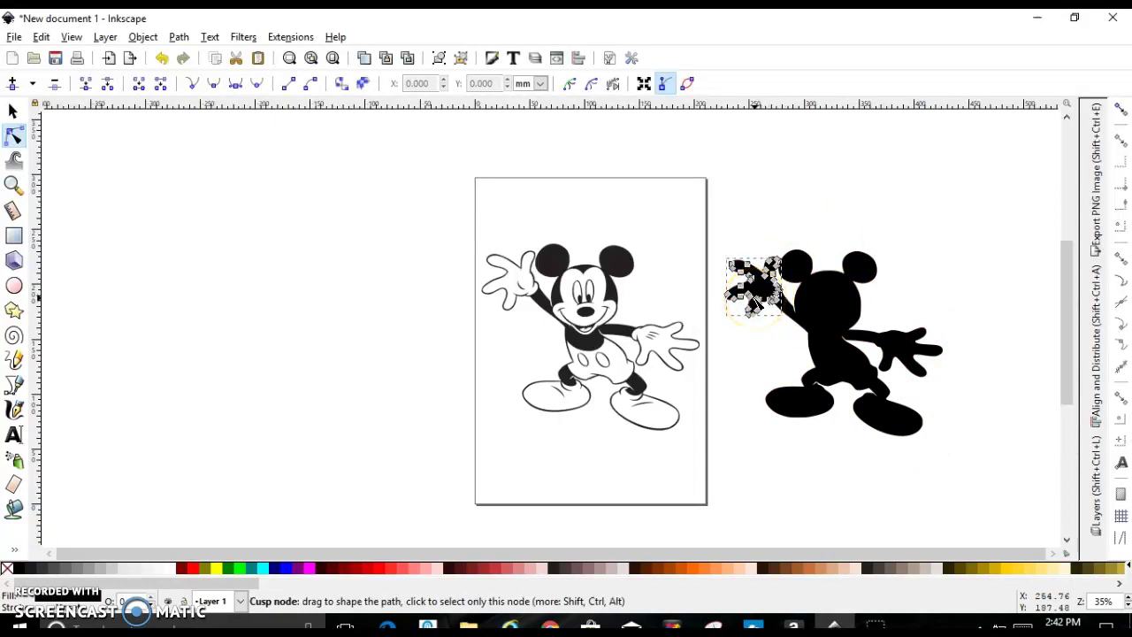
pyautogui.moveTo(754, 300); pyautogui.dragTo(895, 351)
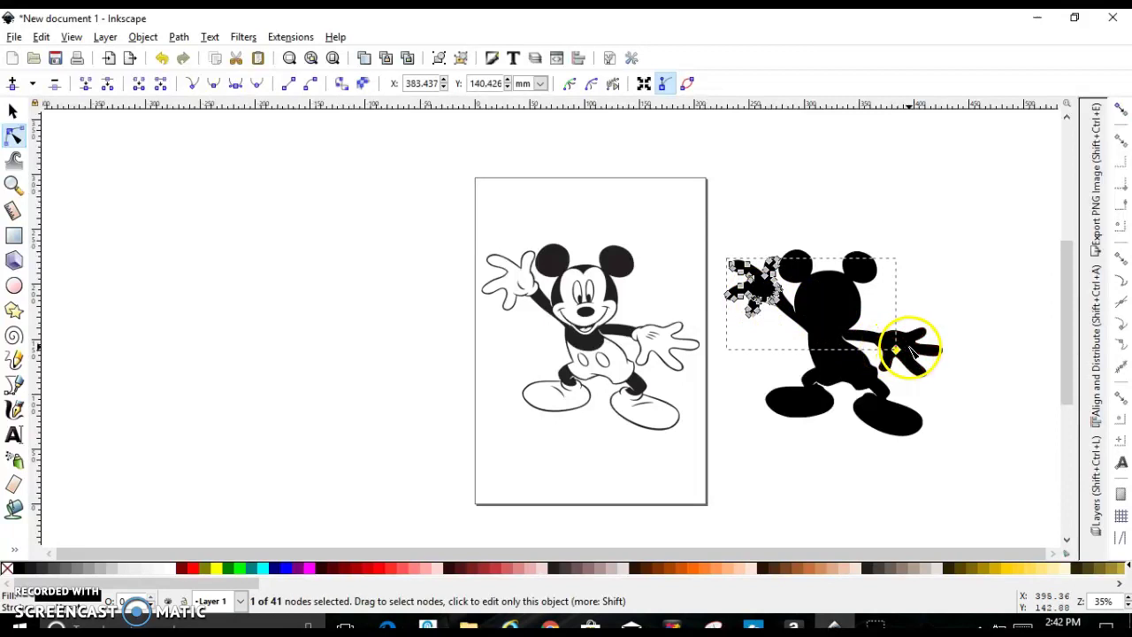
pyautogui.click(748, 222)
pyautogui.click(747, 222)
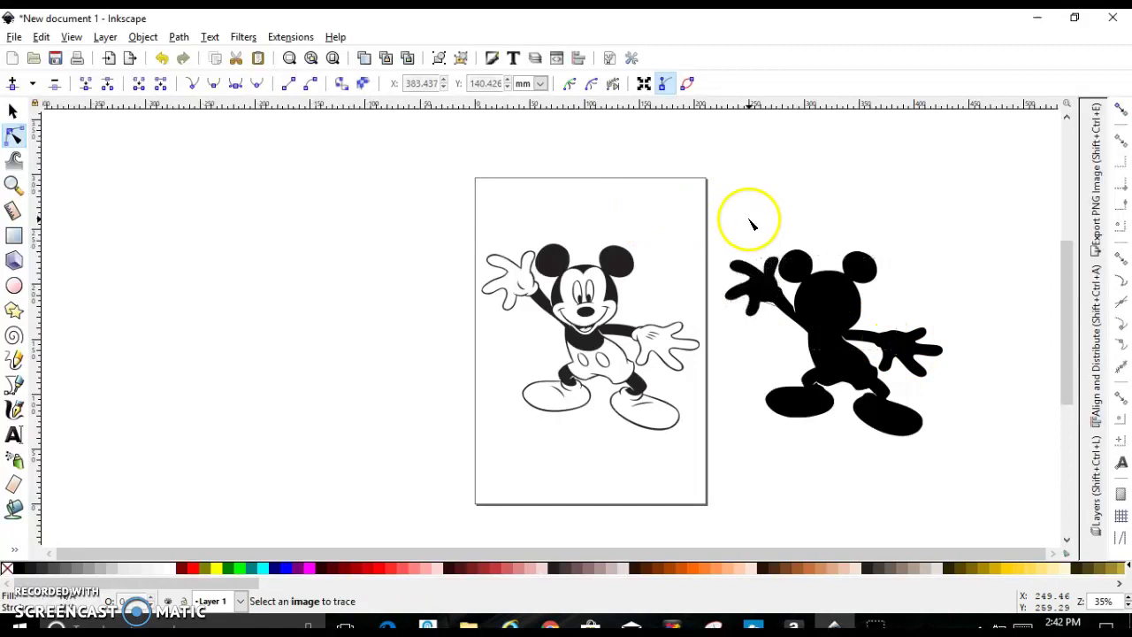
pyautogui.click(754, 287)
pyautogui.moveTo(753, 288)
pyautogui.mouseDown()
pyautogui.moveTo(751, 272)
pyautogui.moveTo(740, 285)
pyautogui.mouseUp()
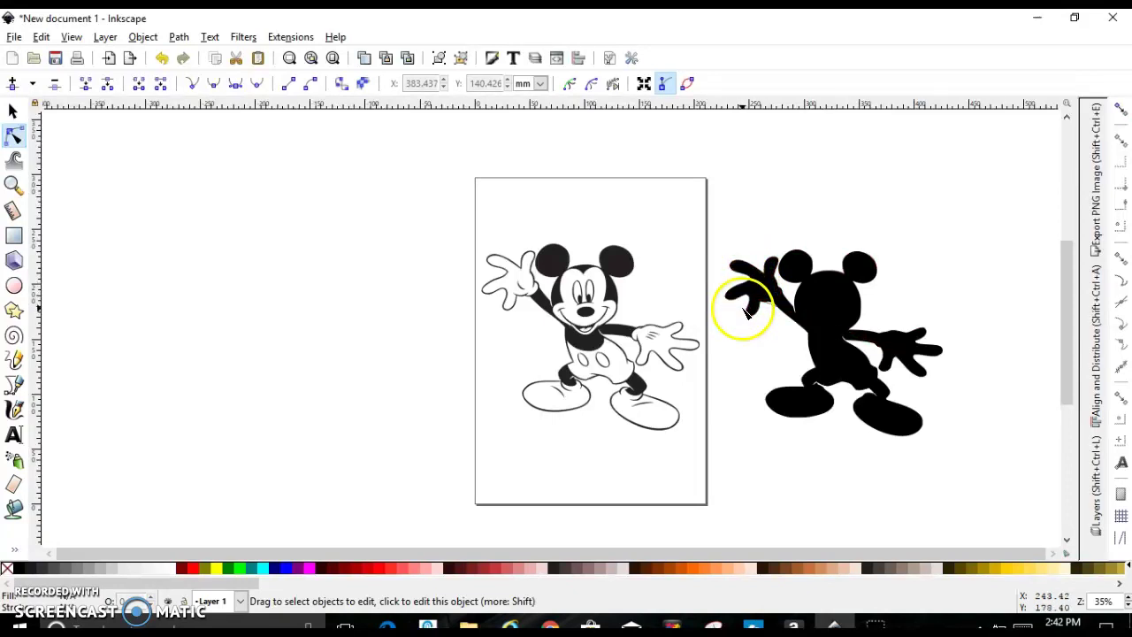
pyautogui.hotkey('ctrl', 'z')
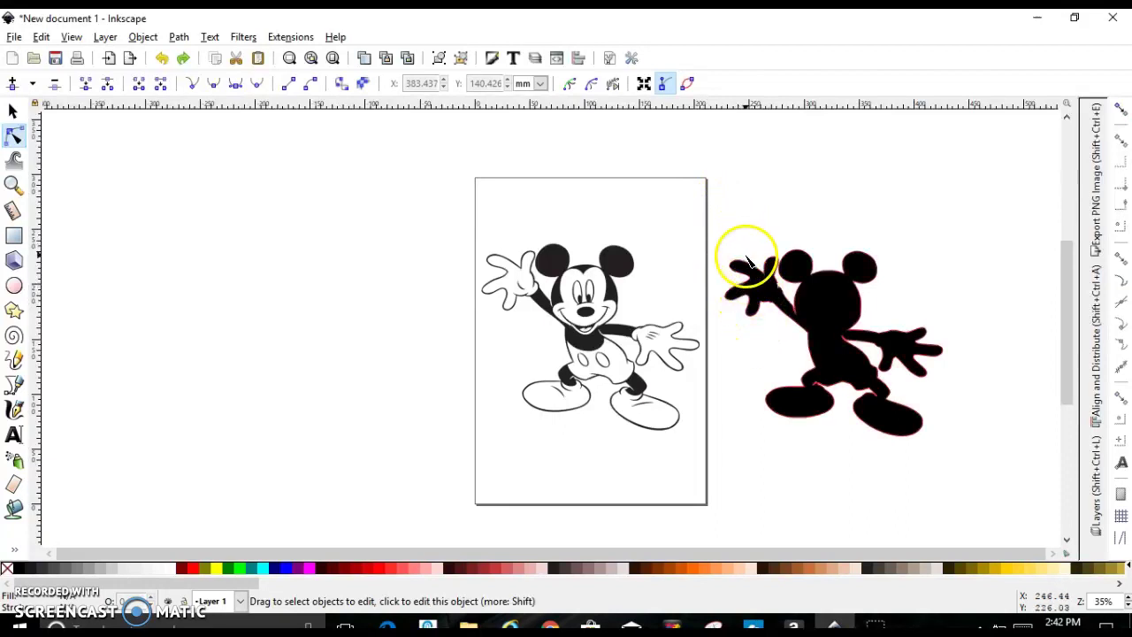
# - Select both of Mickey's hands and fill them white
pyautogui.click(747, 262)
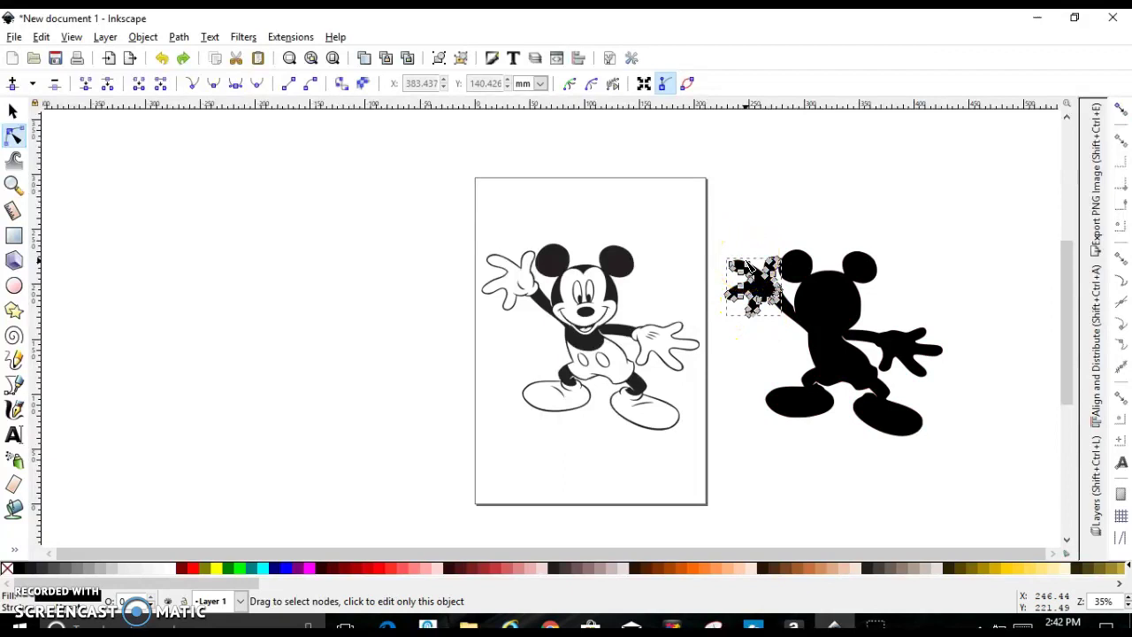
pyautogui.click(895, 345)
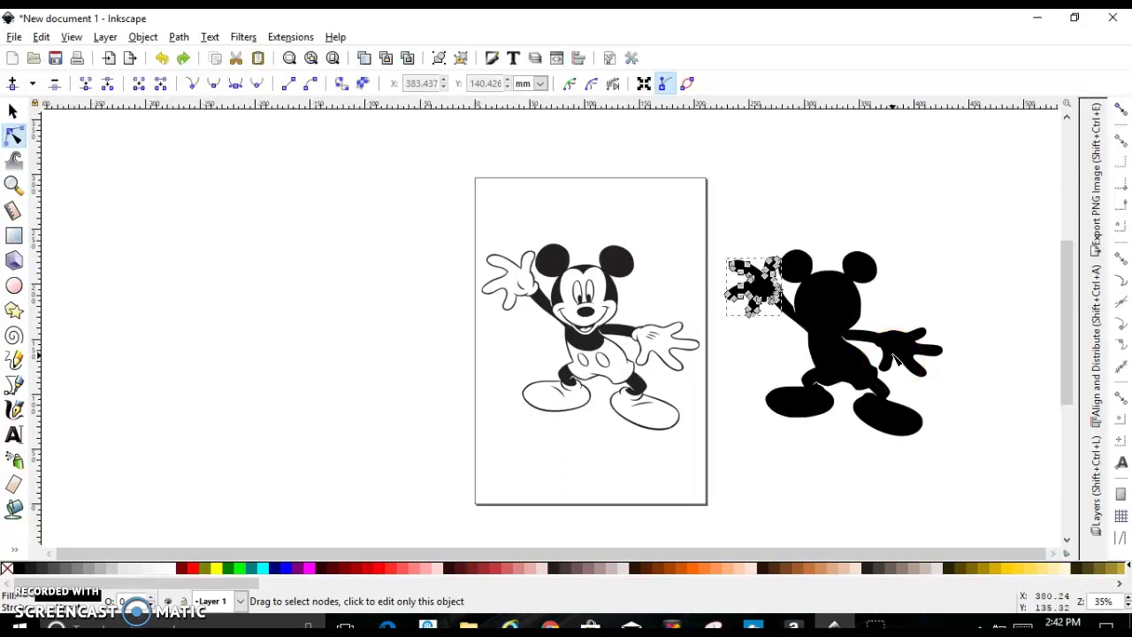
pyautogui.click(893, 356)
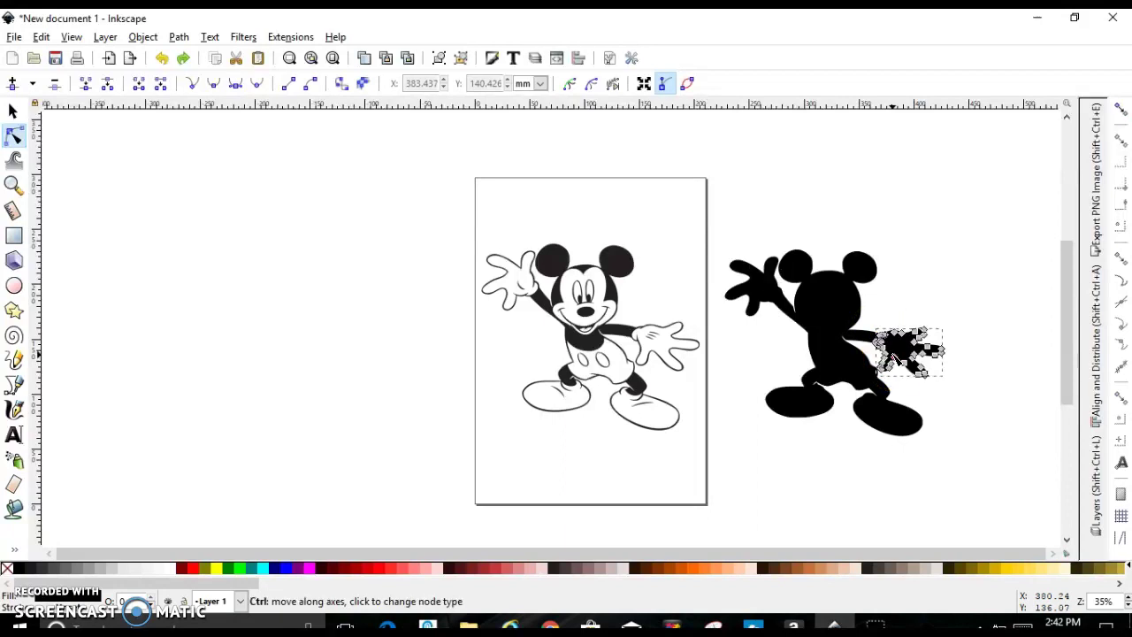
pyautogui.keyDown('shift'); pyautogui.click(753, 323); pyautogui.keyUp('shift')
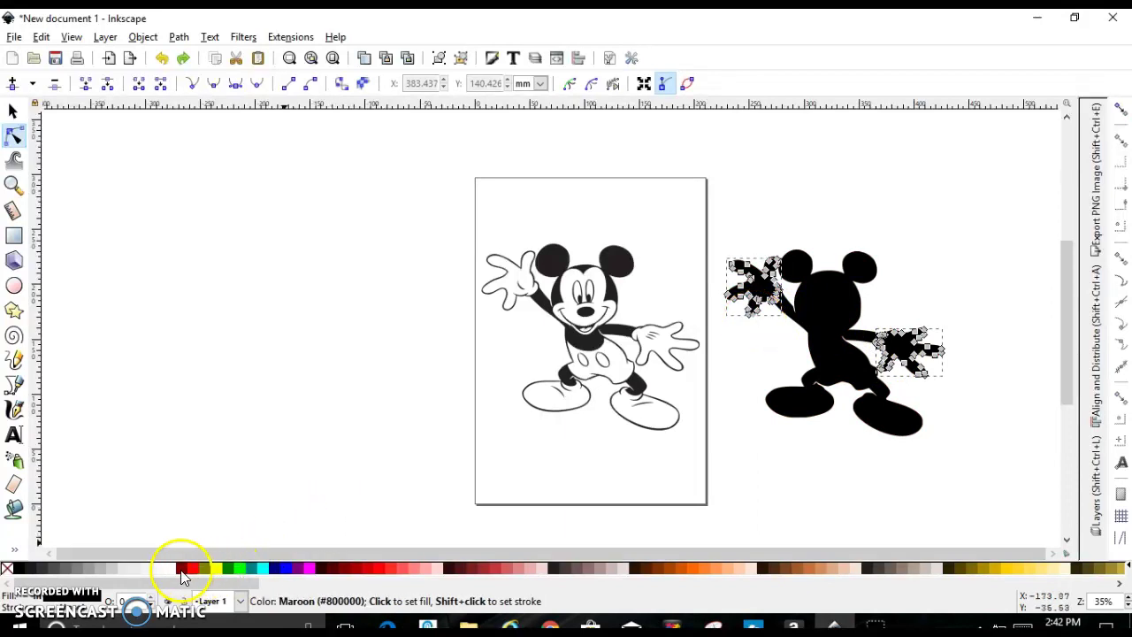
pyautogui.click(170, 572)
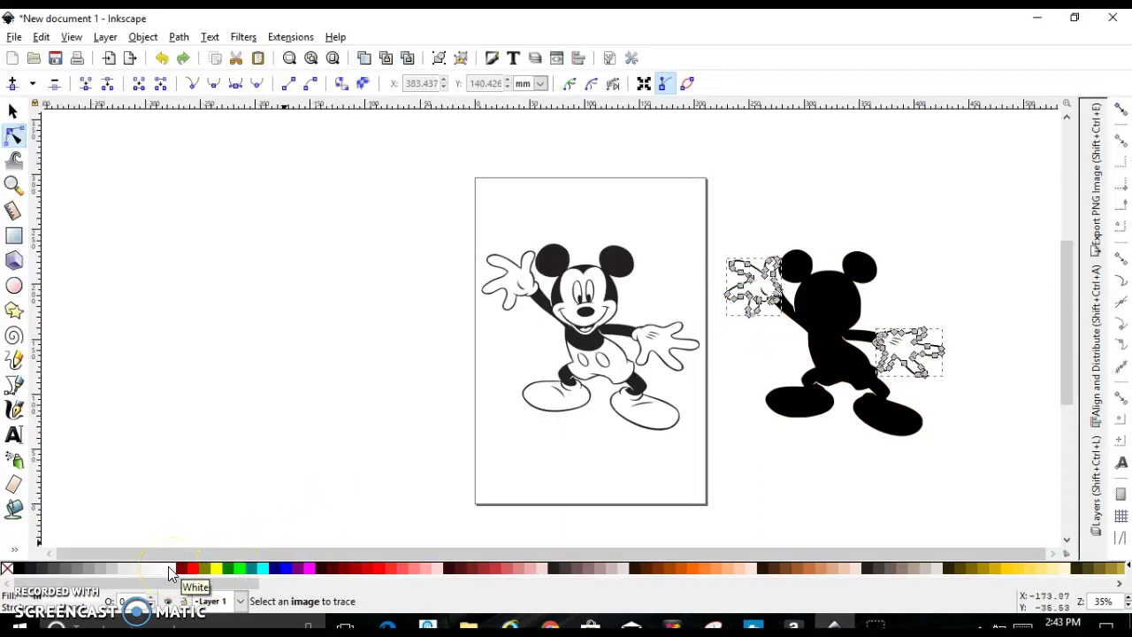
# - Fill Mickey's shorts shape red, then pick a spot on the shorts
pyautogui.click(762, 197)
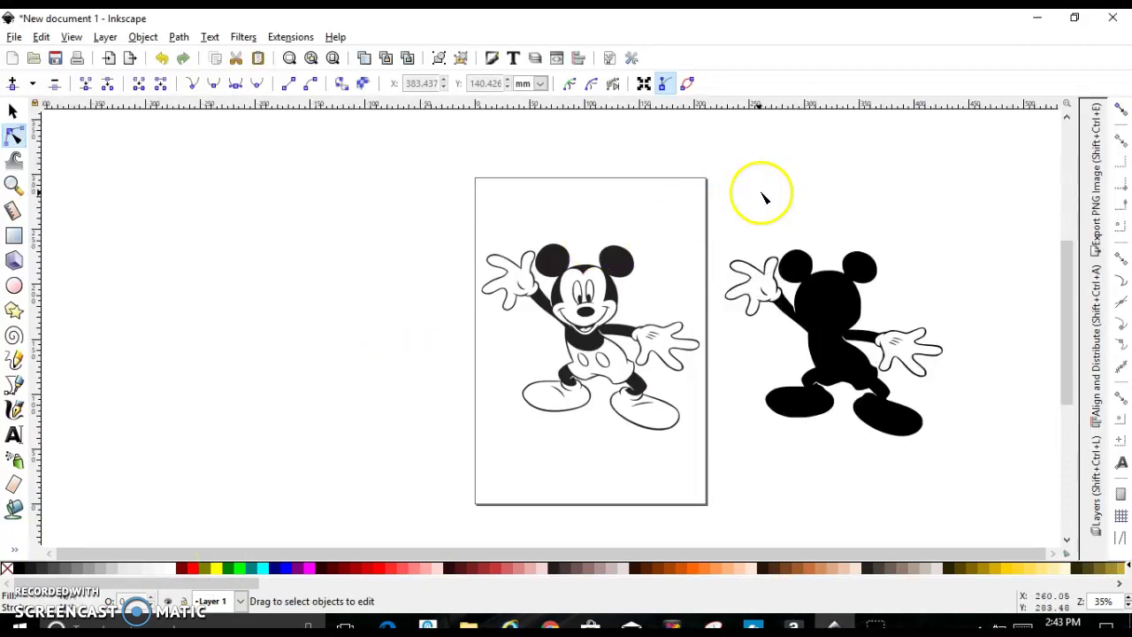
pyautogui.click(823, 356)
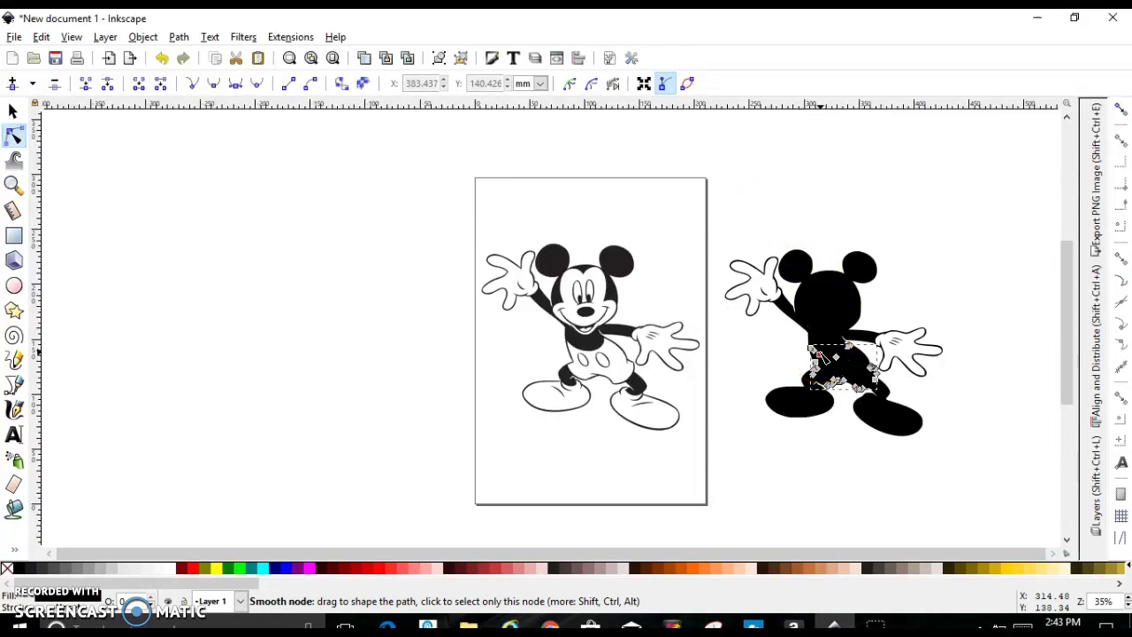
pyautogui.click(194, 569)
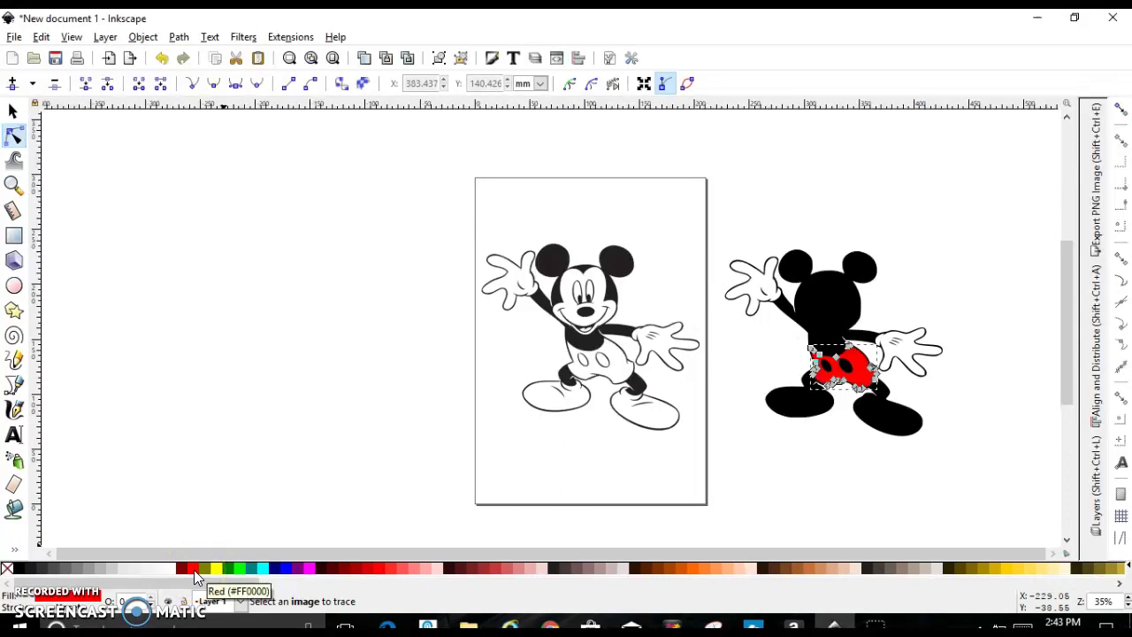
pyautogui.click(728, 455)
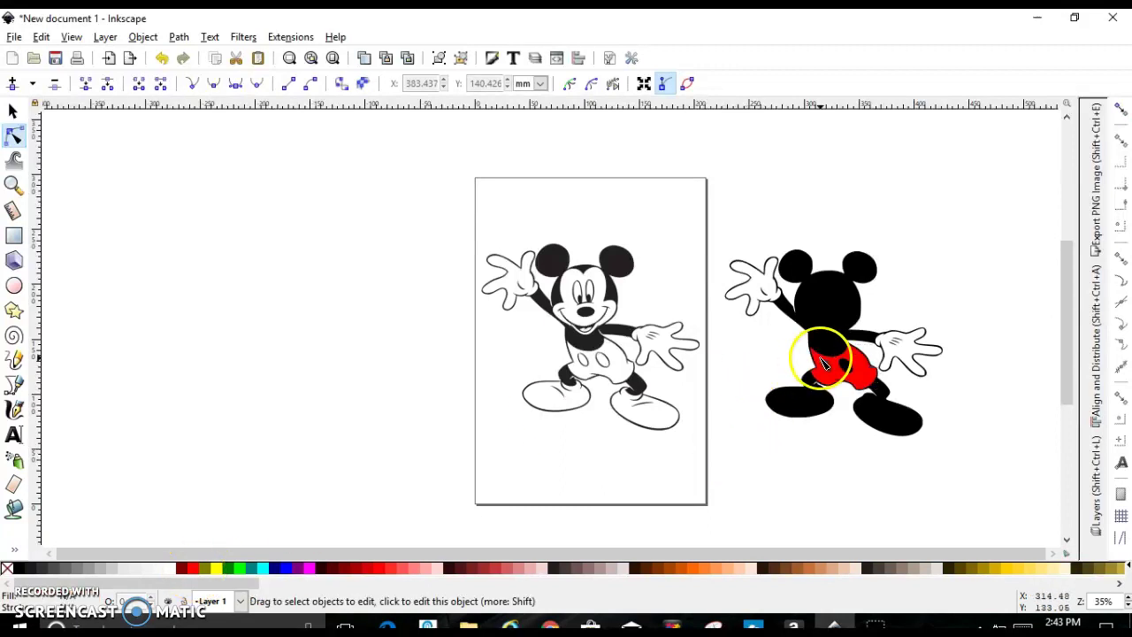
pyautogui.click(822, 363)
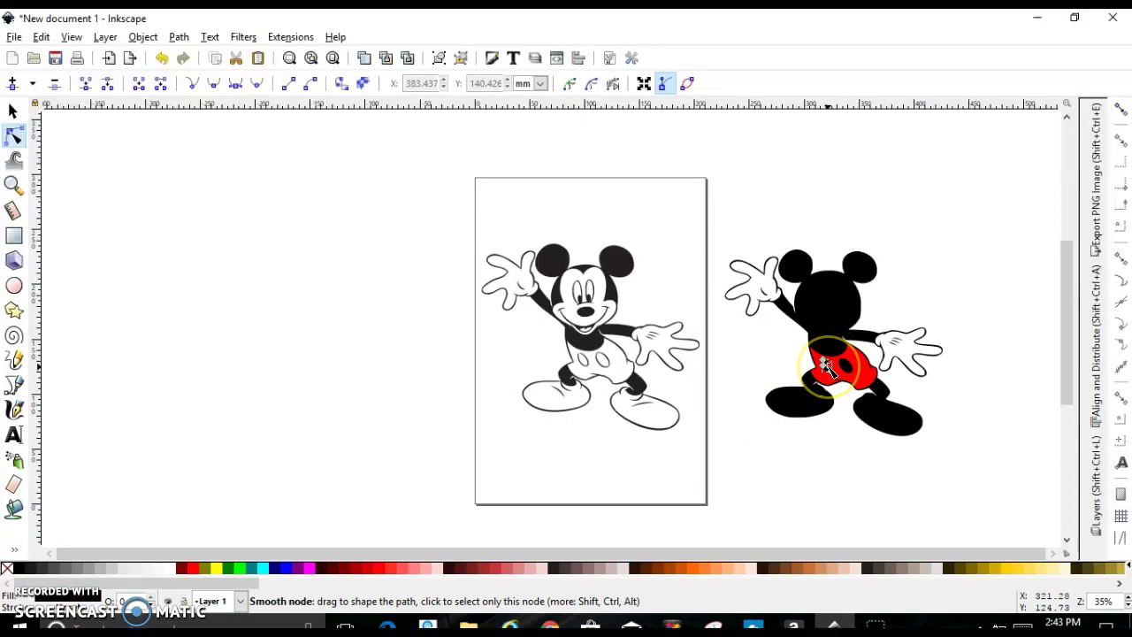
pyautogui.click(827, 367)
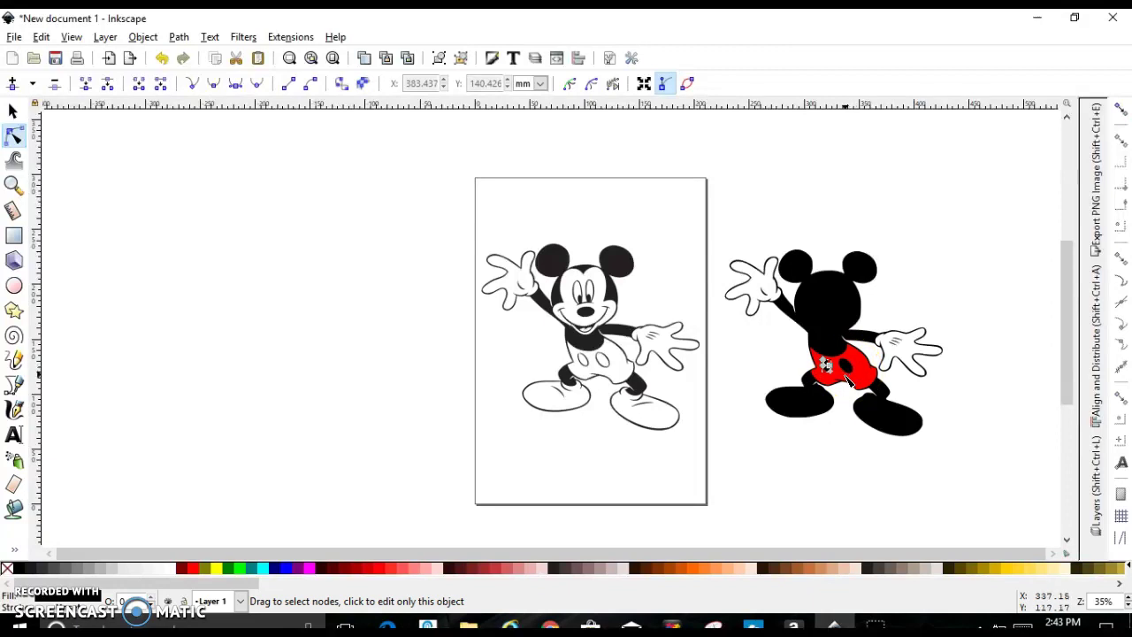
# - Select both spots on the shorts and fill them yellow
pyautogui.moveTo(847, 379)
pyautogui.mouseDown()
pyautogui.moveTo(834, 354)
pyautogui.moveTo(838, 374)
pyautogui.moveTo(858, 382)
pyautogui.moveTo(856, 371)
pyautogui.mouseUp()
pyautogui.press('shift')
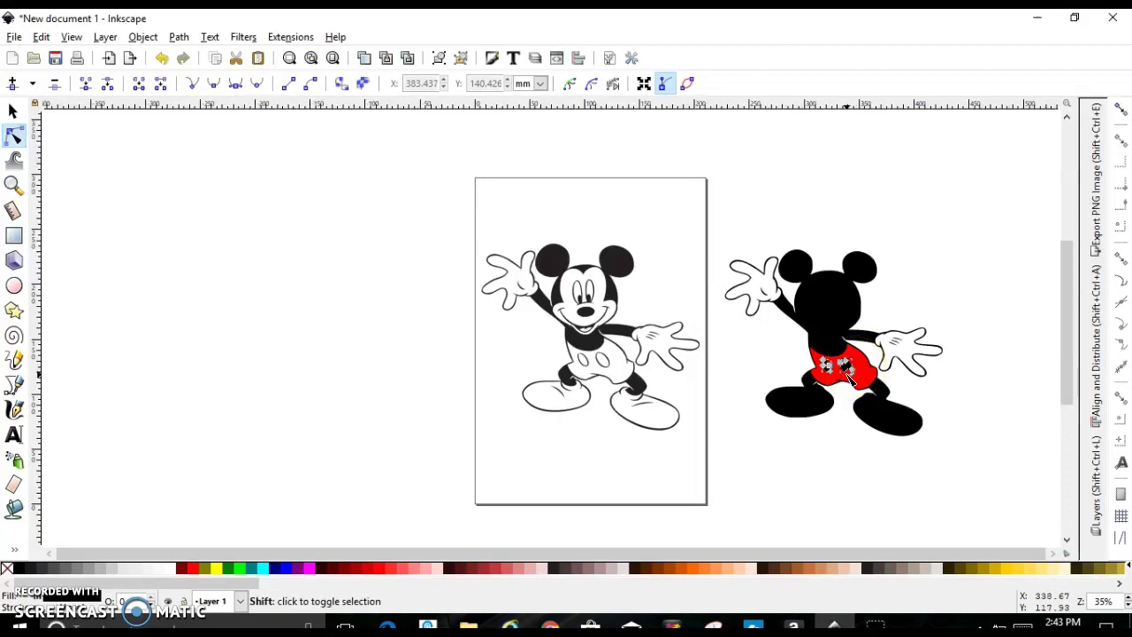
pyautogui.moveTo(748, 449); pyautogui.dragTo(473, 528)
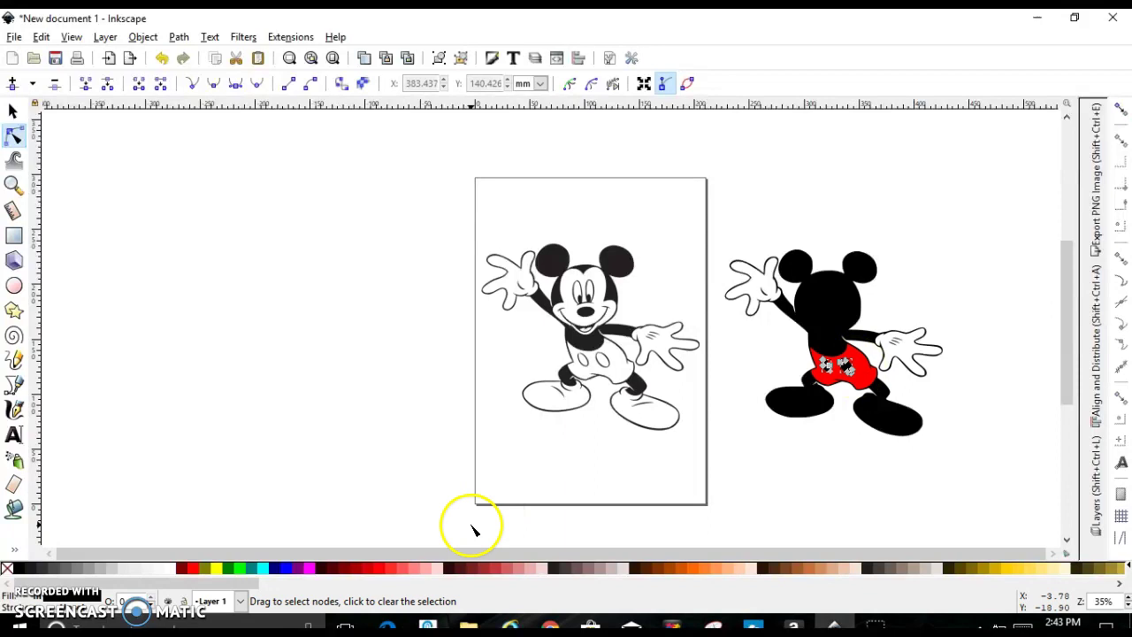
pyautogui.click(216, 570)
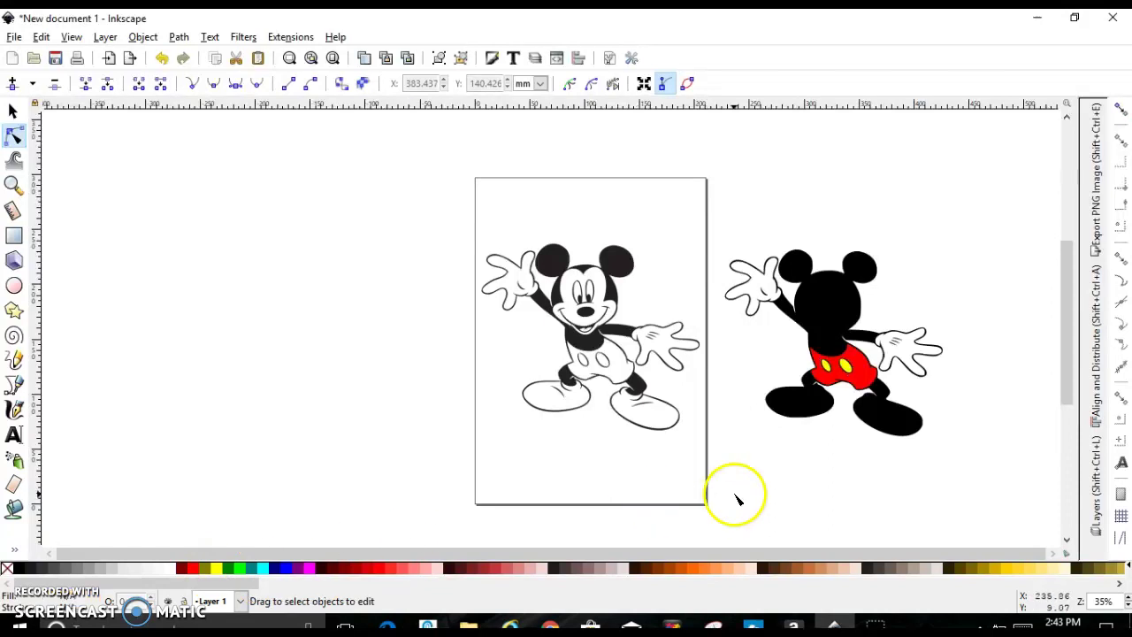
# - Select both of Mickey's feet and fill them red
pyautogui.click(790, 411)
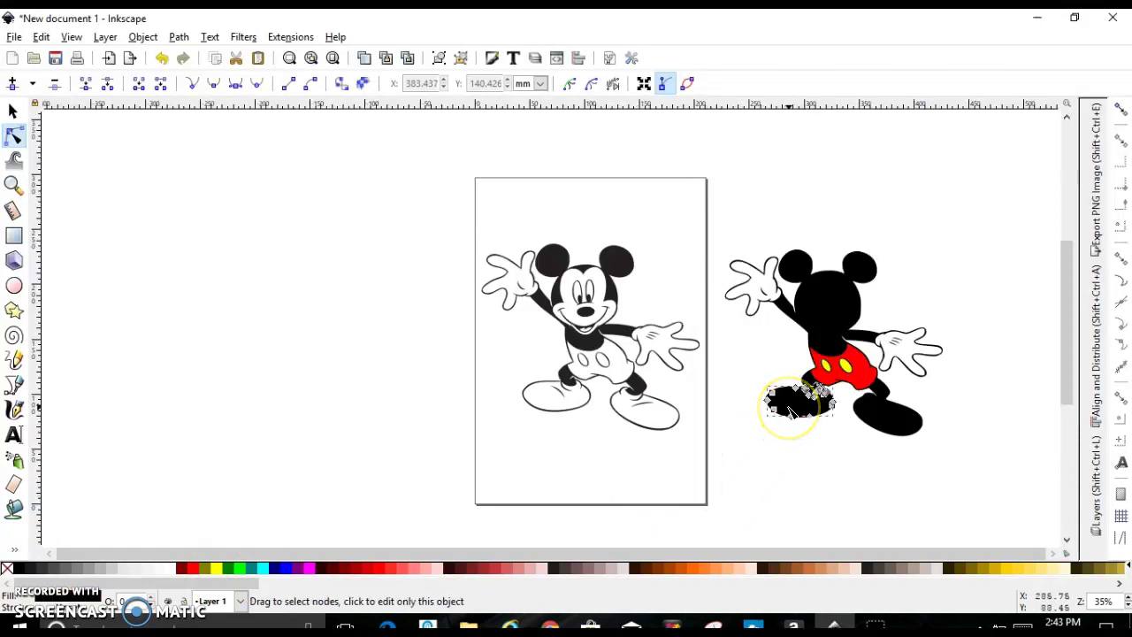
pyautogui.keyDown('shift'); pyautogui.click(869, 421); pyautogui.keyUp('shift')
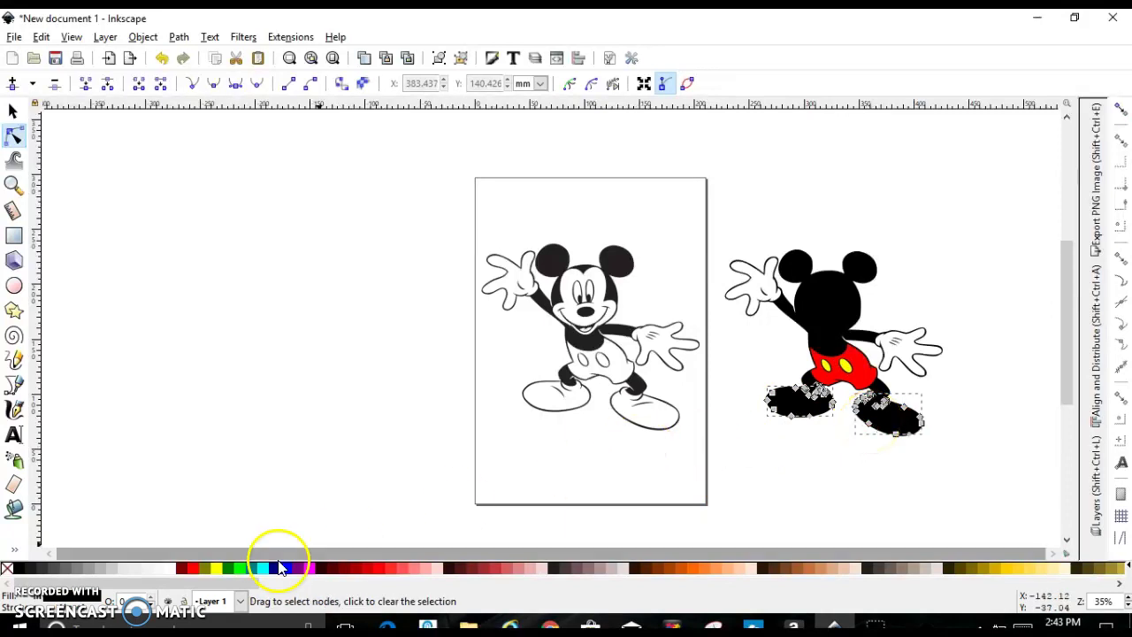
pyautogui.click(191, 570)
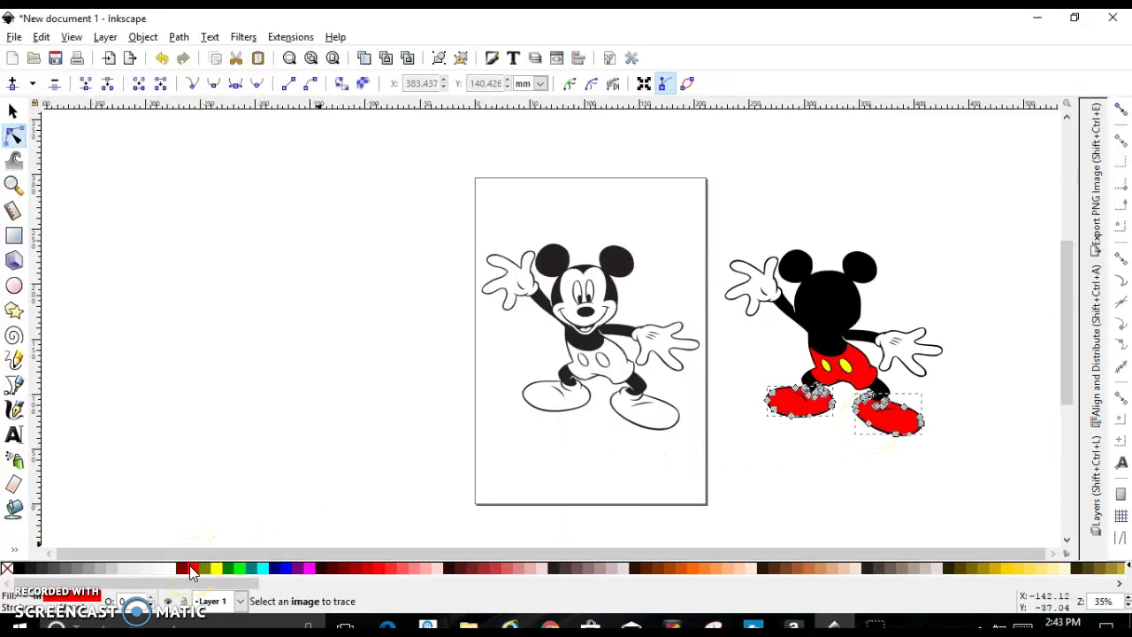
# - Fill Mickey's face light peach #FFB380 after trying tan and orange swatches
pyautogui.click(747, 480)
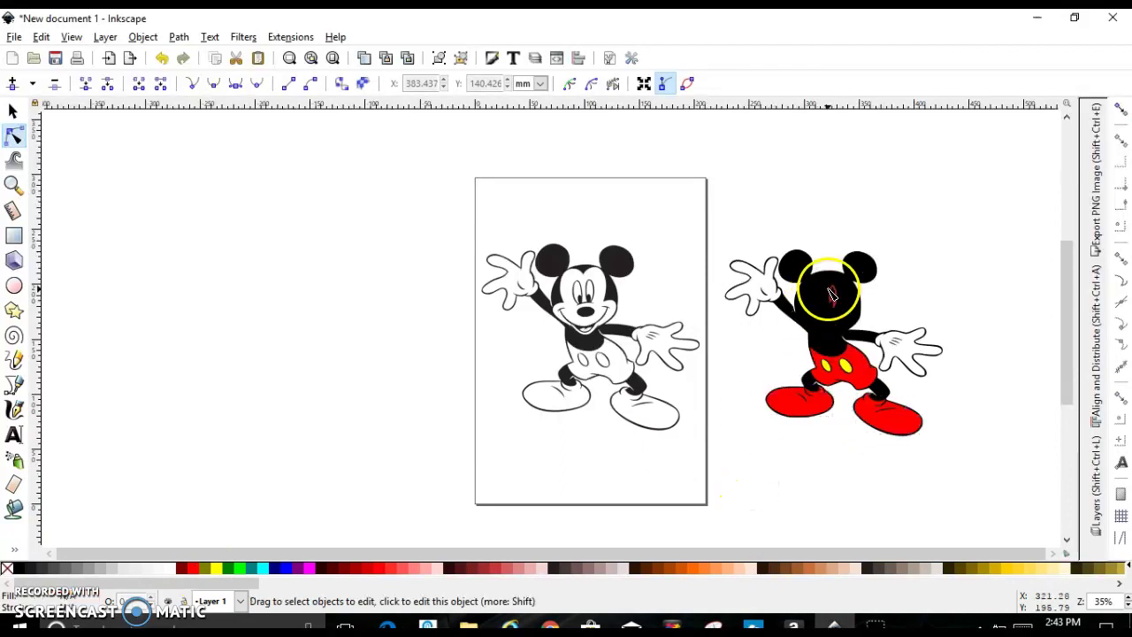
pyautogui.click(808, 311)
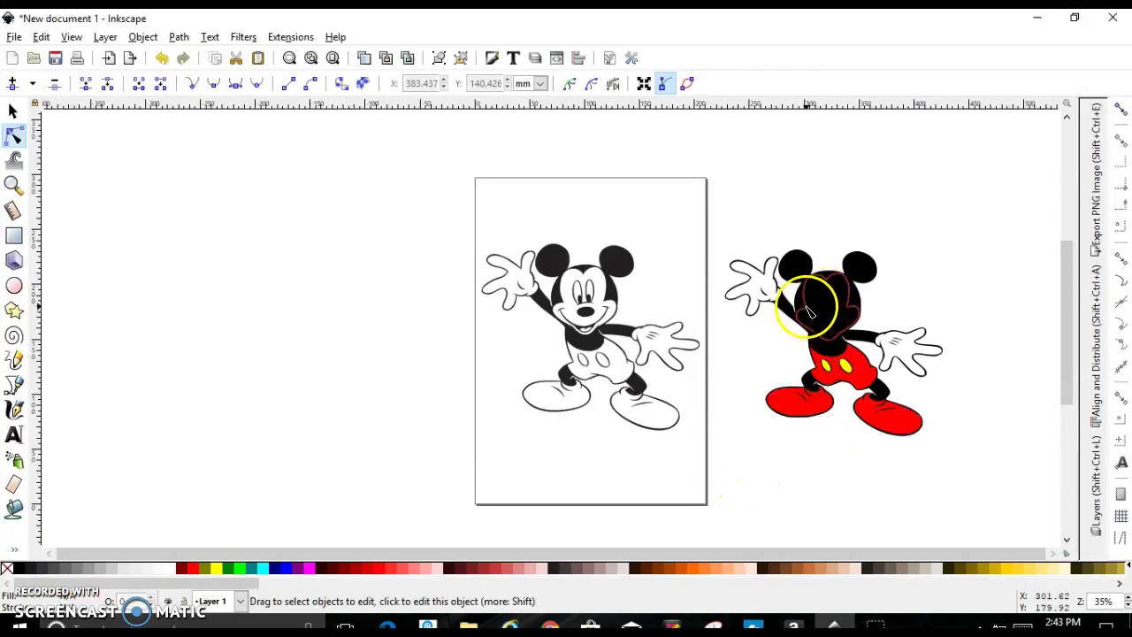
pyautogui.click(822, 565)
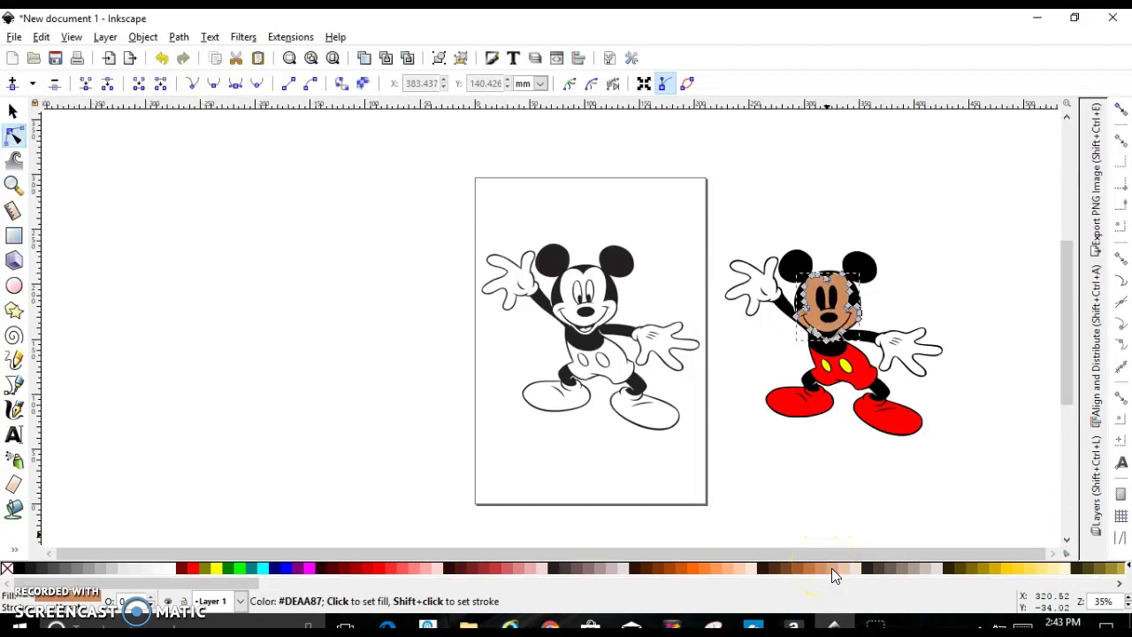
pyautogui.click(831, 568)
pyautogui.click(740, 566)
pyautogui.click(716, 566)
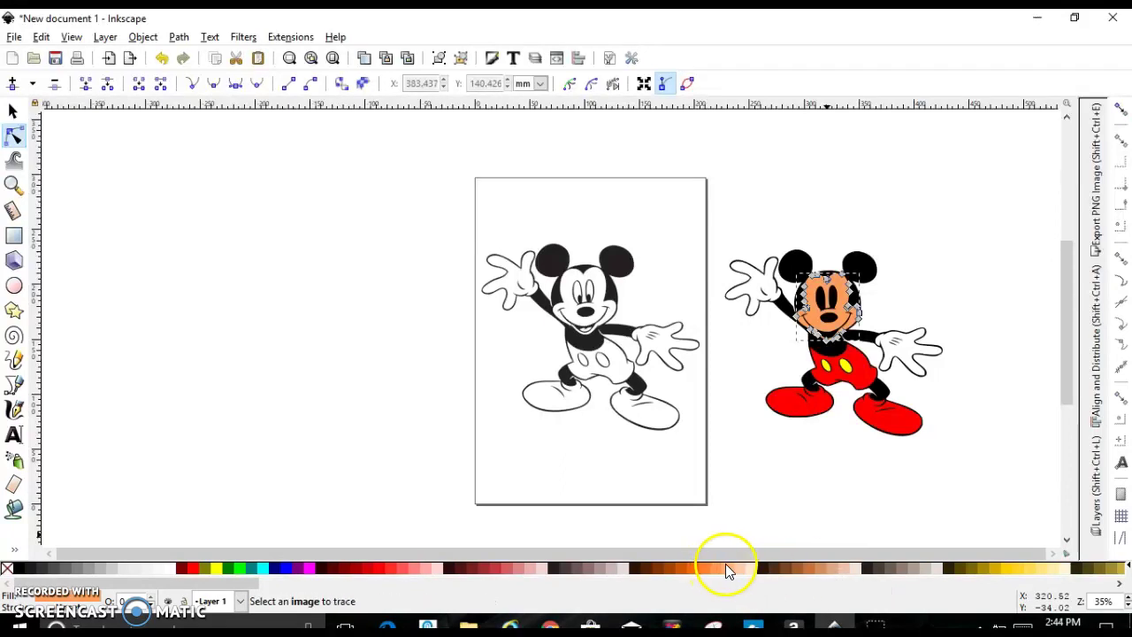
pyautogui.click(729, 565)
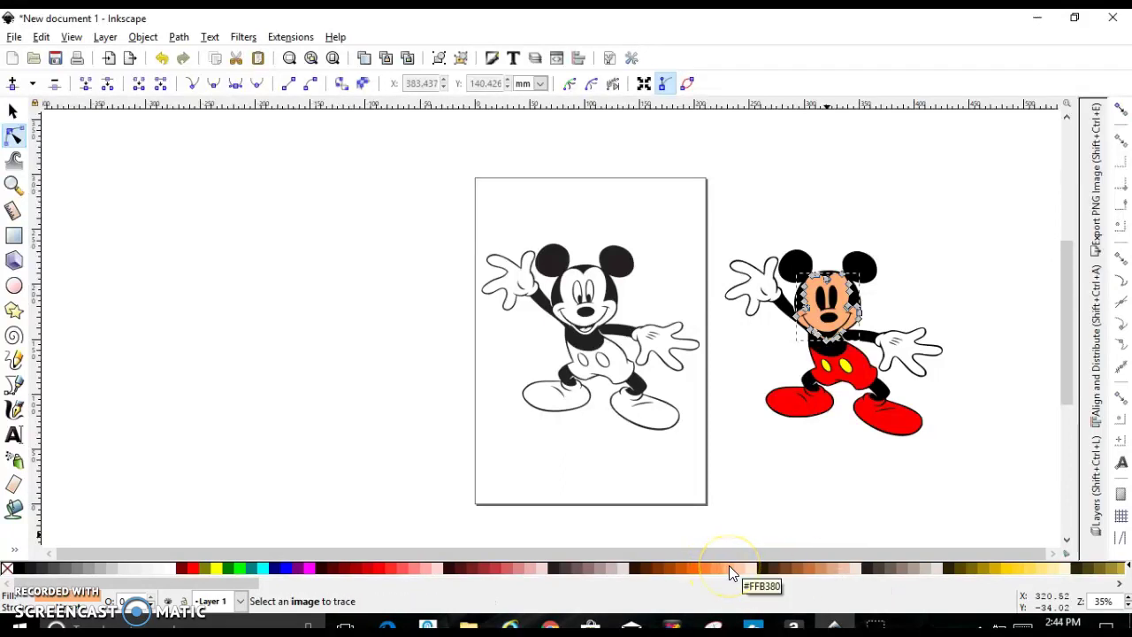
pyautogui.click(775, 485)
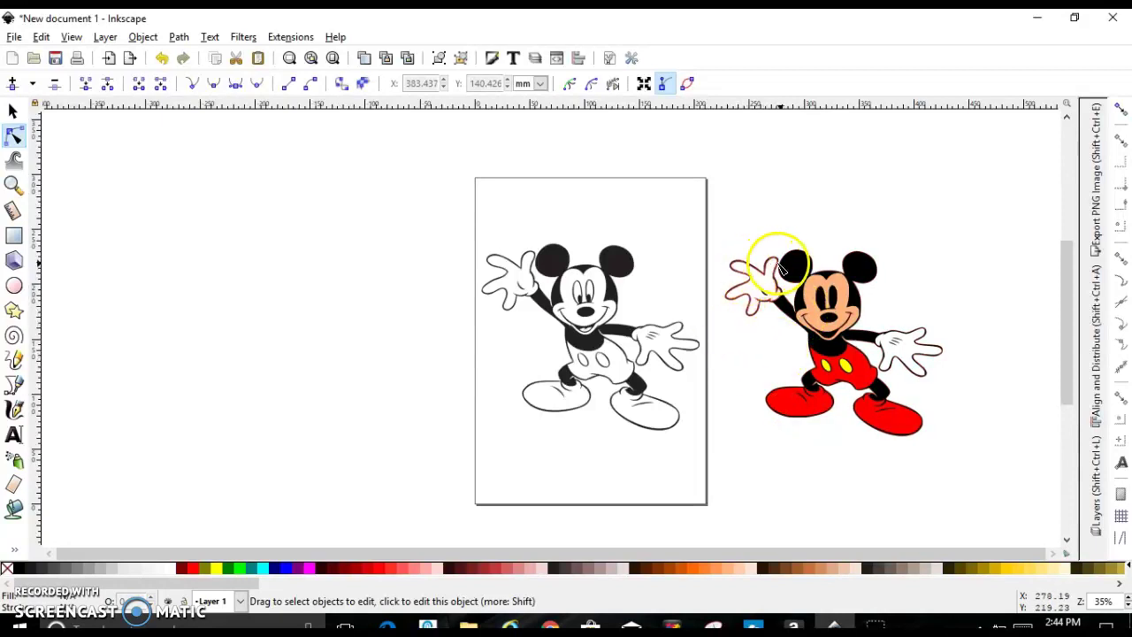
# - Reselect the face details, try another palette swatch, then clear the selection
pyautogui.click(821, 301)
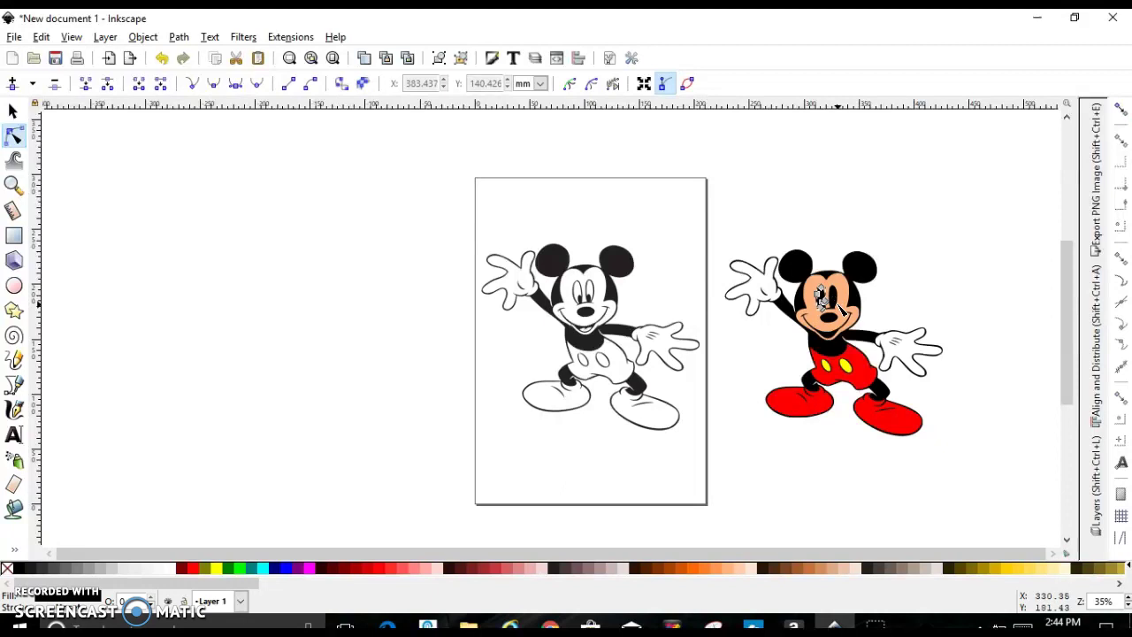
pyautogui.click(831, 299)
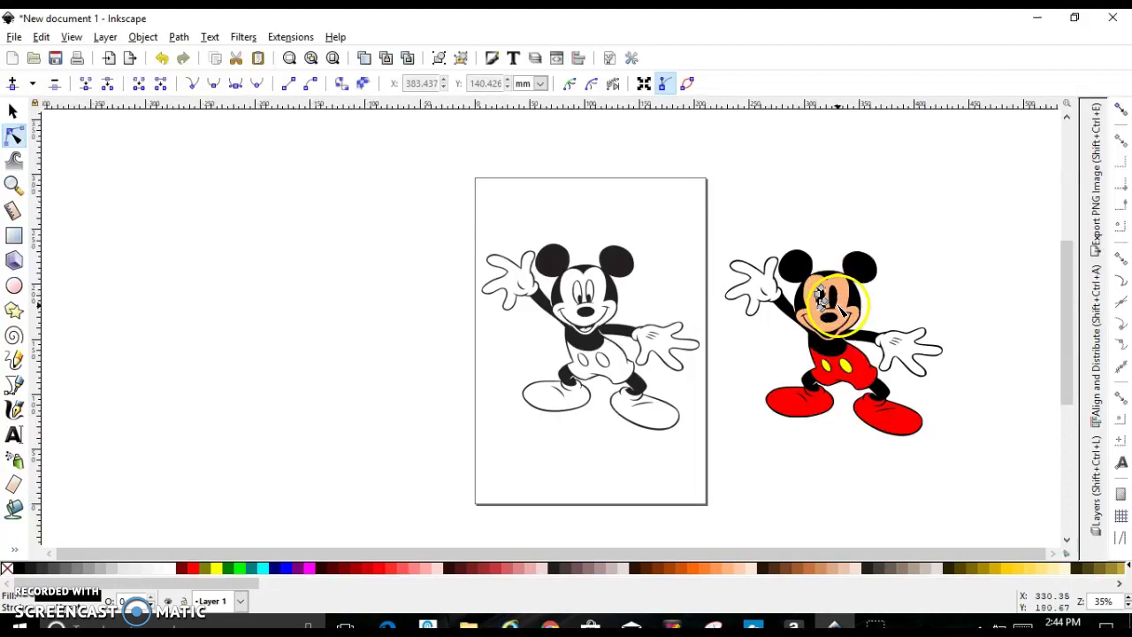
pyautogui.click(423, 570)
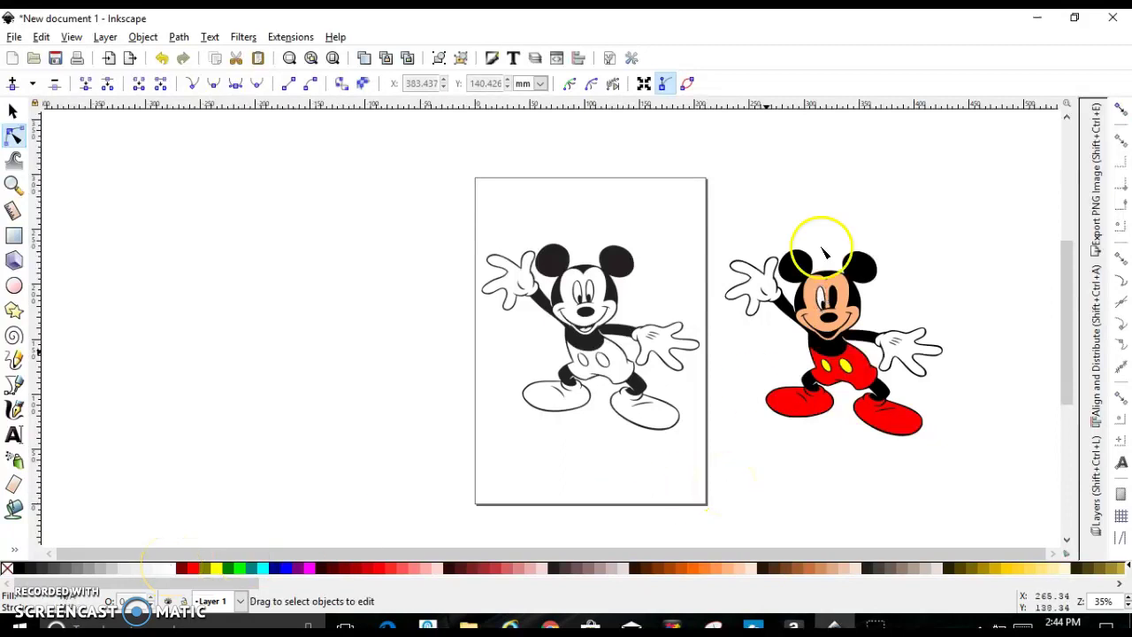
pyautogui.click(832, 296)
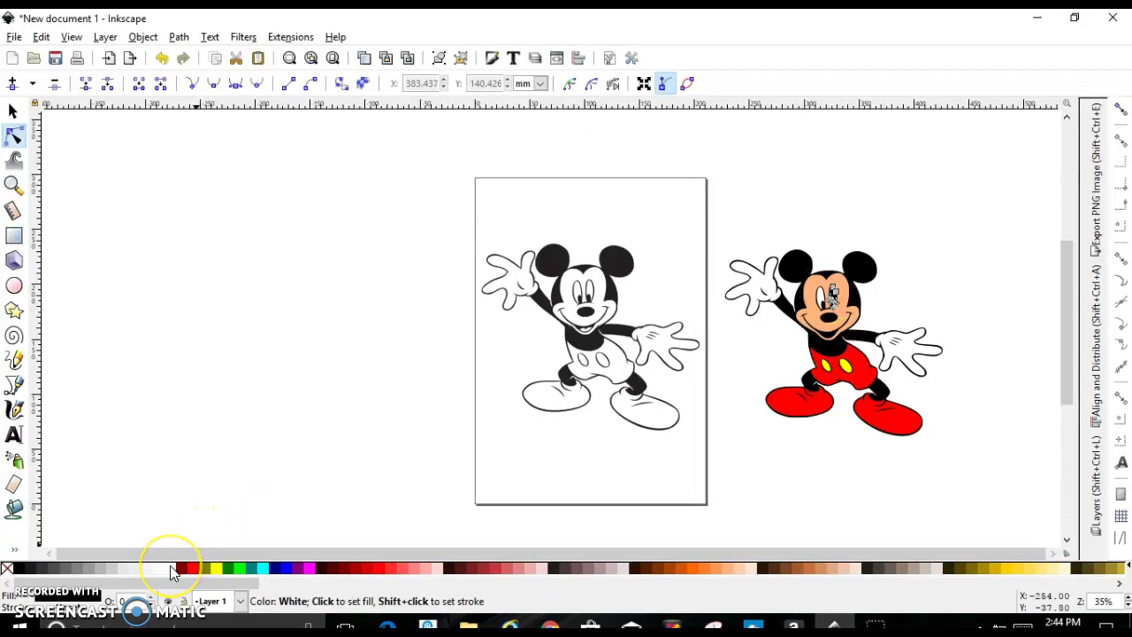
pyautogui.click(734, 498)
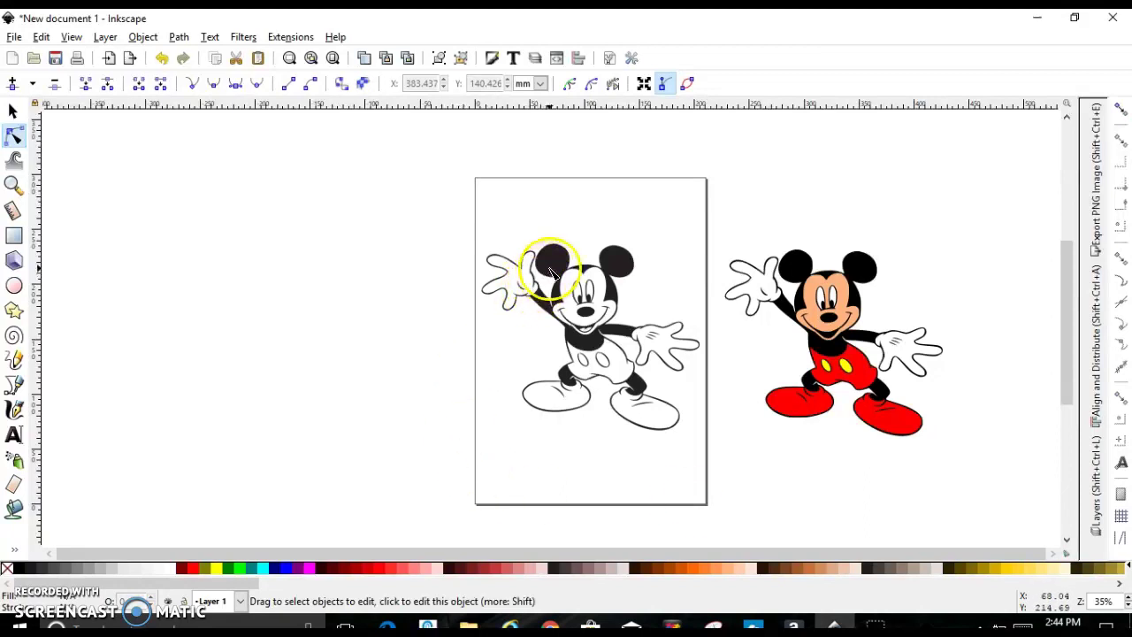
# - Delete the black-and-white Mickey bitmap and drag all 23 coloured traced pieces onto the page
pyautogui.moveTo(549, 263); pyautogui.dragTo(288, 283)
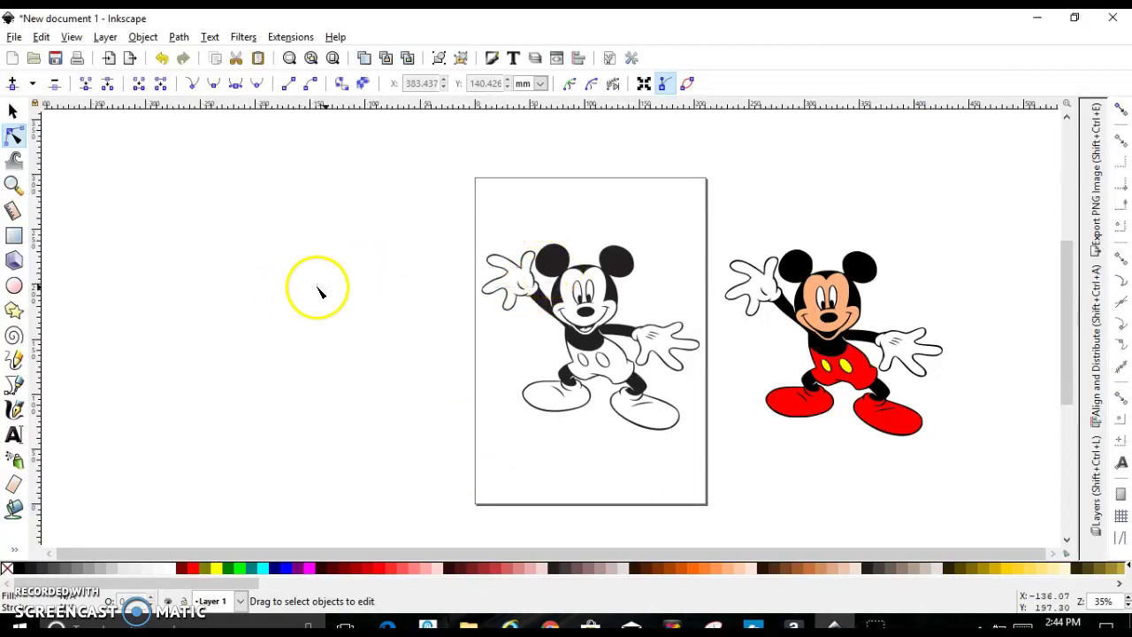
pyautogui.click(13, 112)
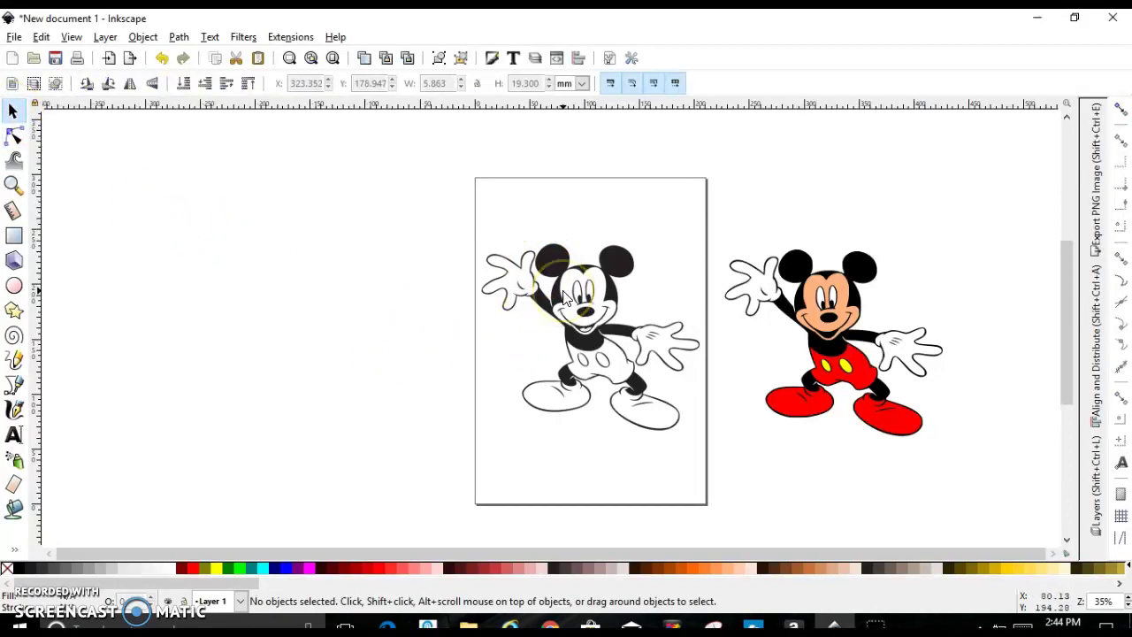
pyautogui.press('ctrl')
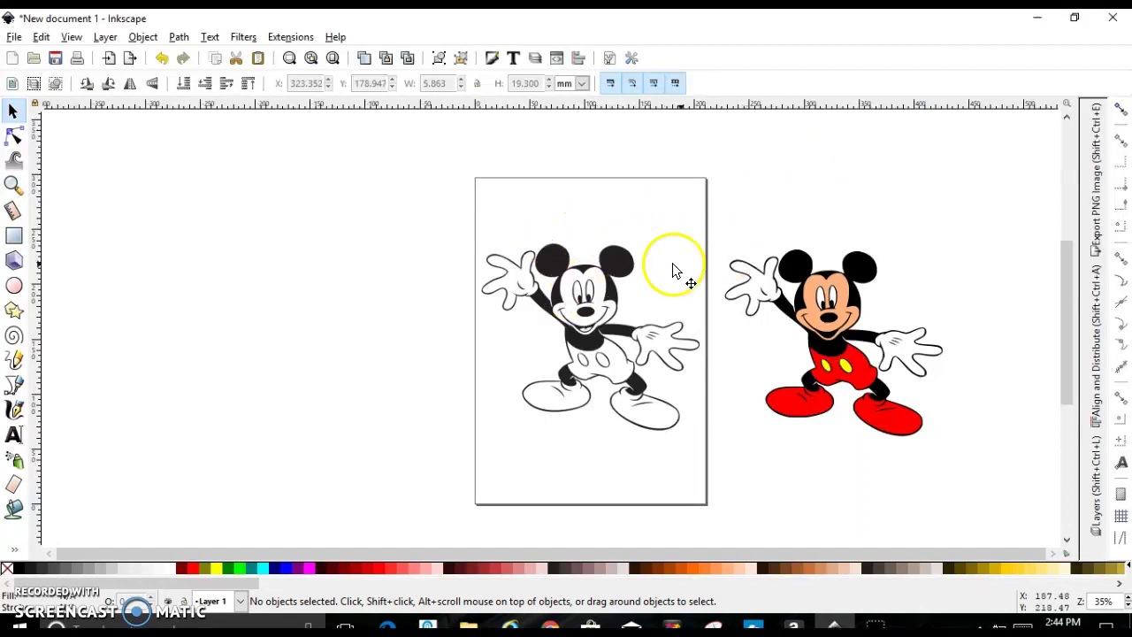
pyautogui.click(616, 254)
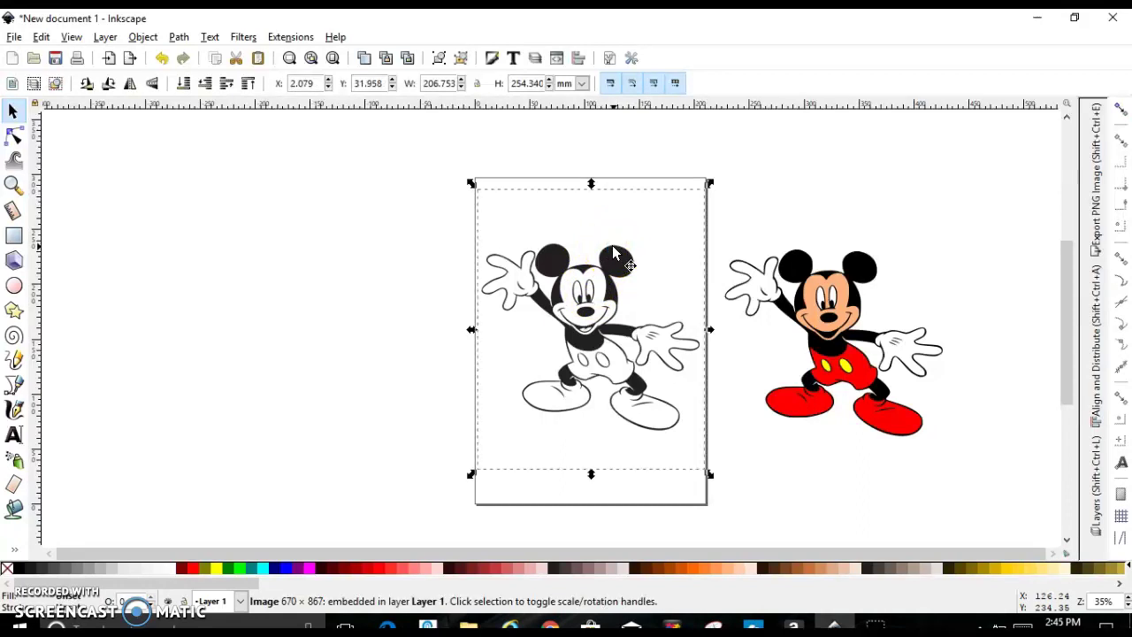
pyautogui.press('Delete')
pyautogui.moveTo(693, 207); pyautogui.dragTo(1002, 469)
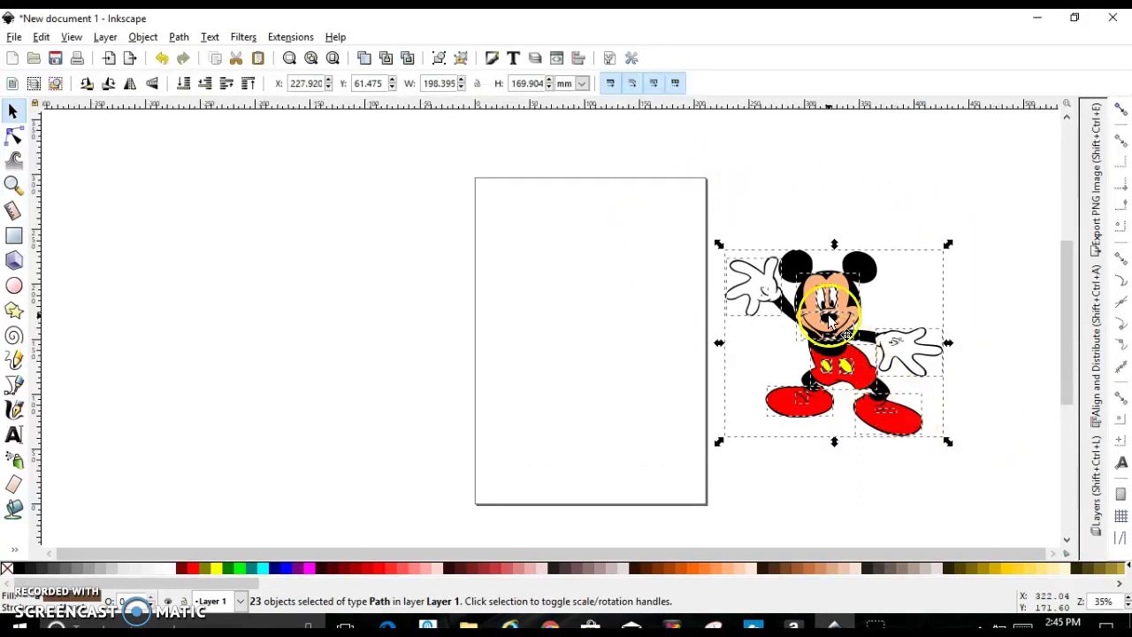
pyautogui.moveTo(829, 320); pyautogui.dragTo(586, 306)
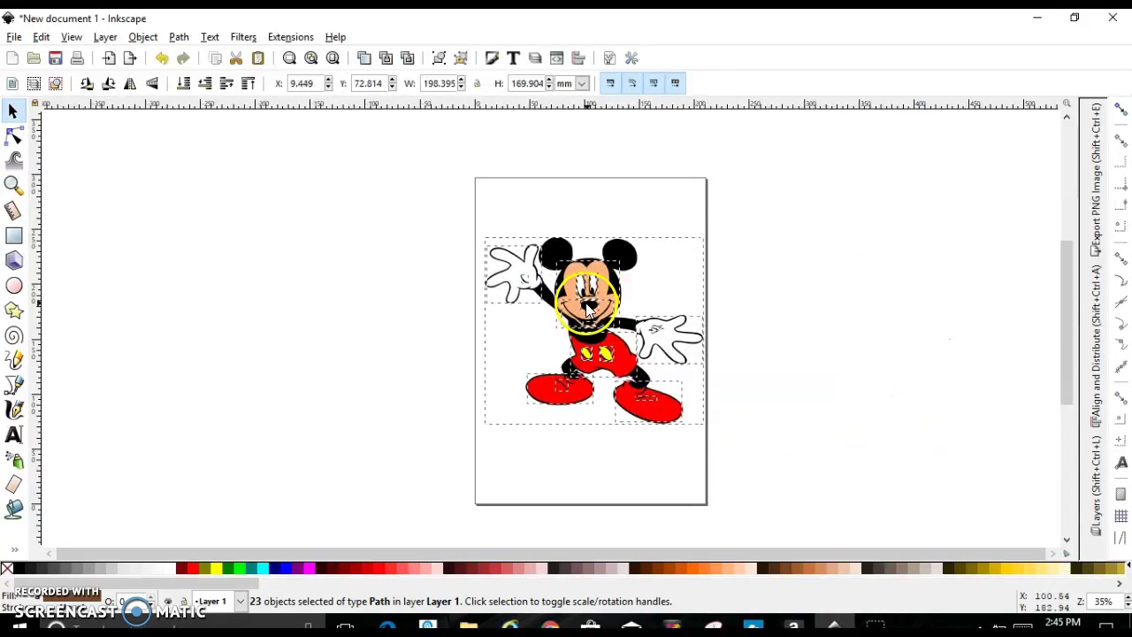
# - Save the drawing in Plain SVG (*.svg) format under the file name 'mickey waving'
pyautogui.click(748, 282)
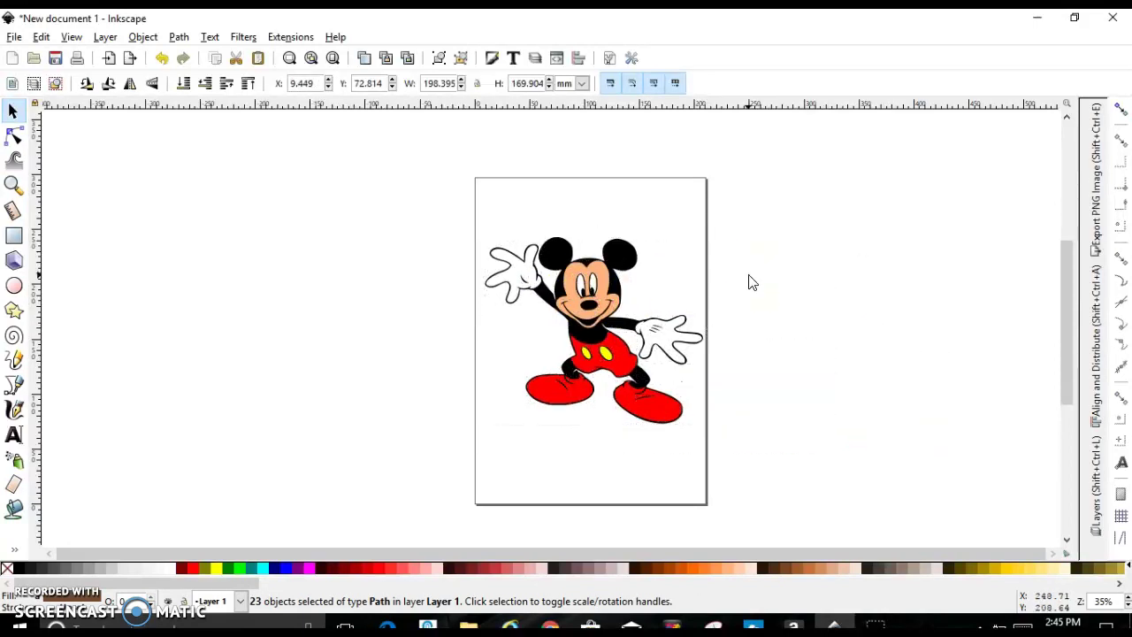
pyautogui.click(14, 37)
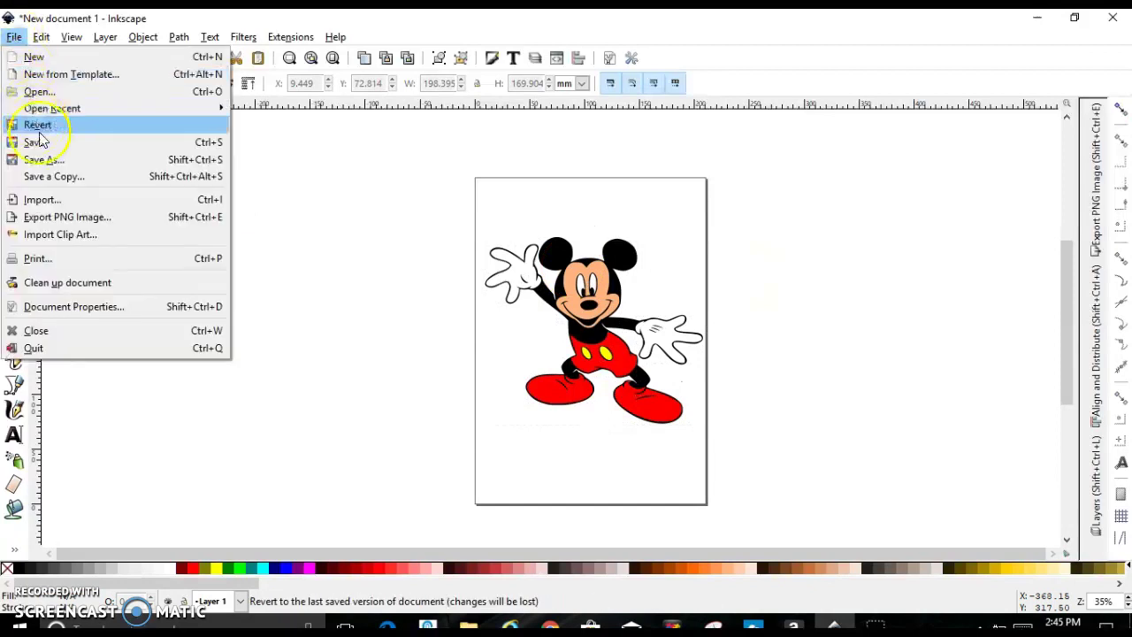
pyautogui.click(42, 162)
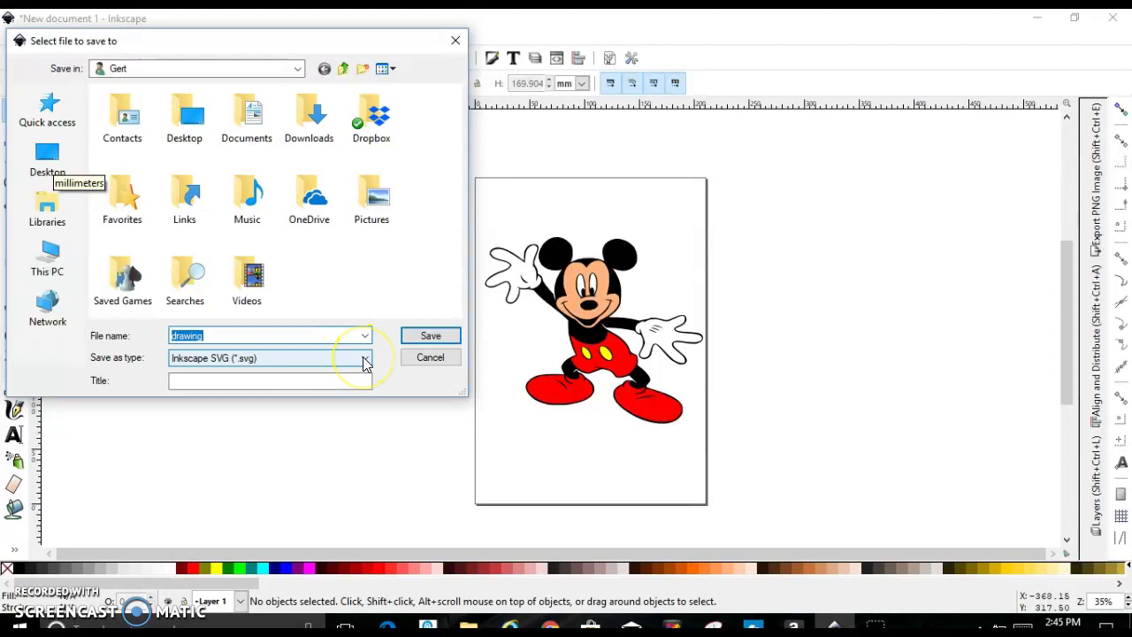
pyautogui.click(364, 358)
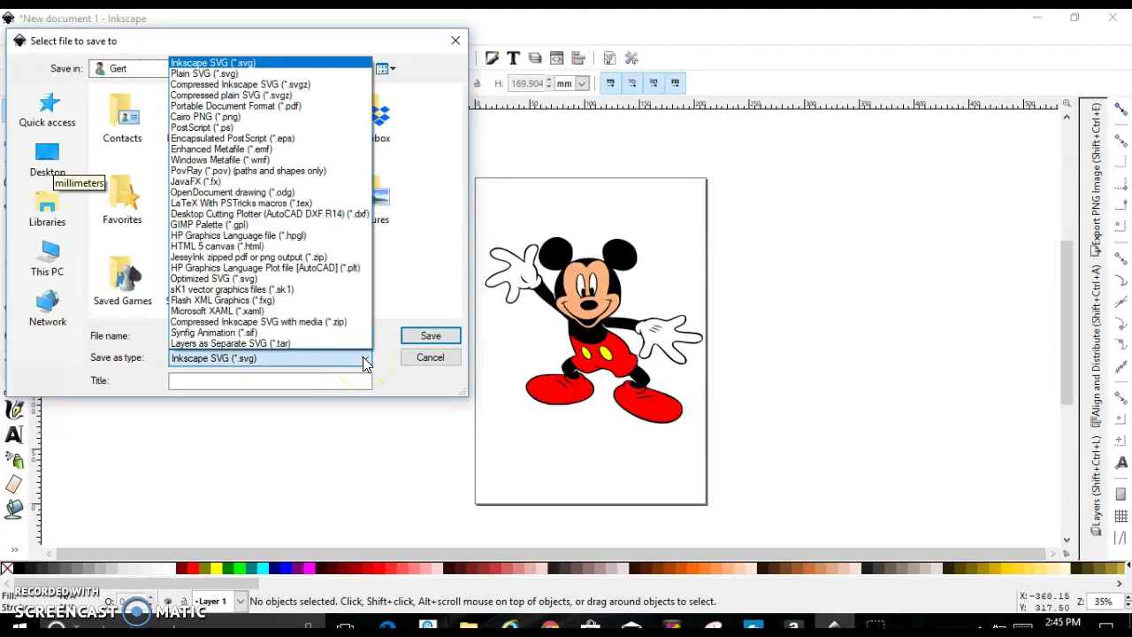
pyautogui.click(225, 73)
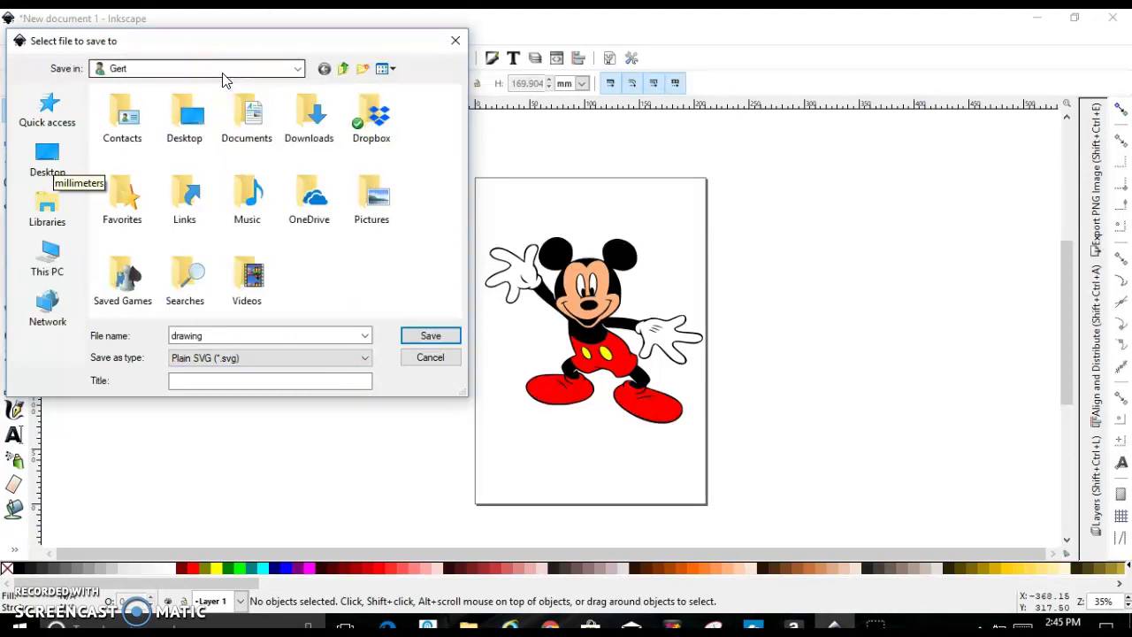
pyautogui.doubleClick(244, 337)
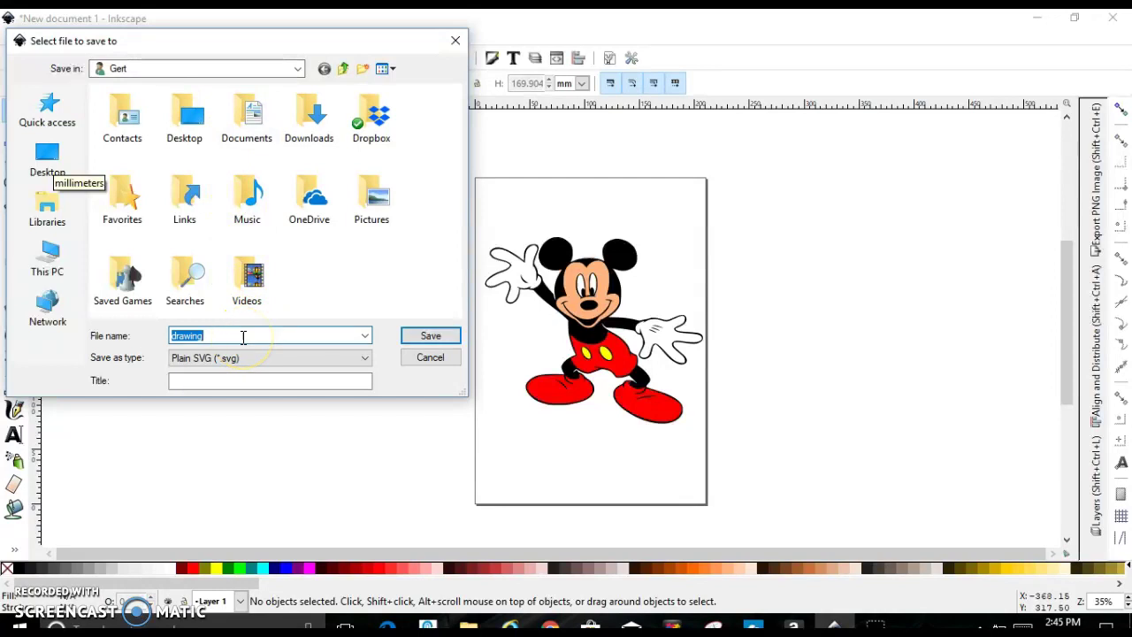
pyautogui.write('mic')
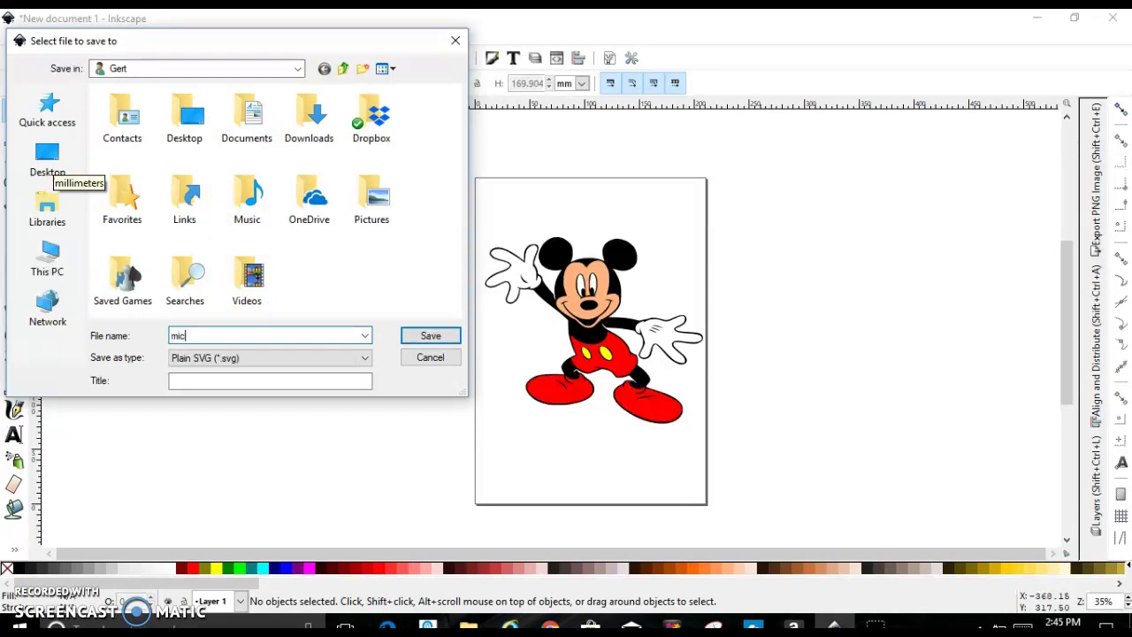
pyautogui.write('key')
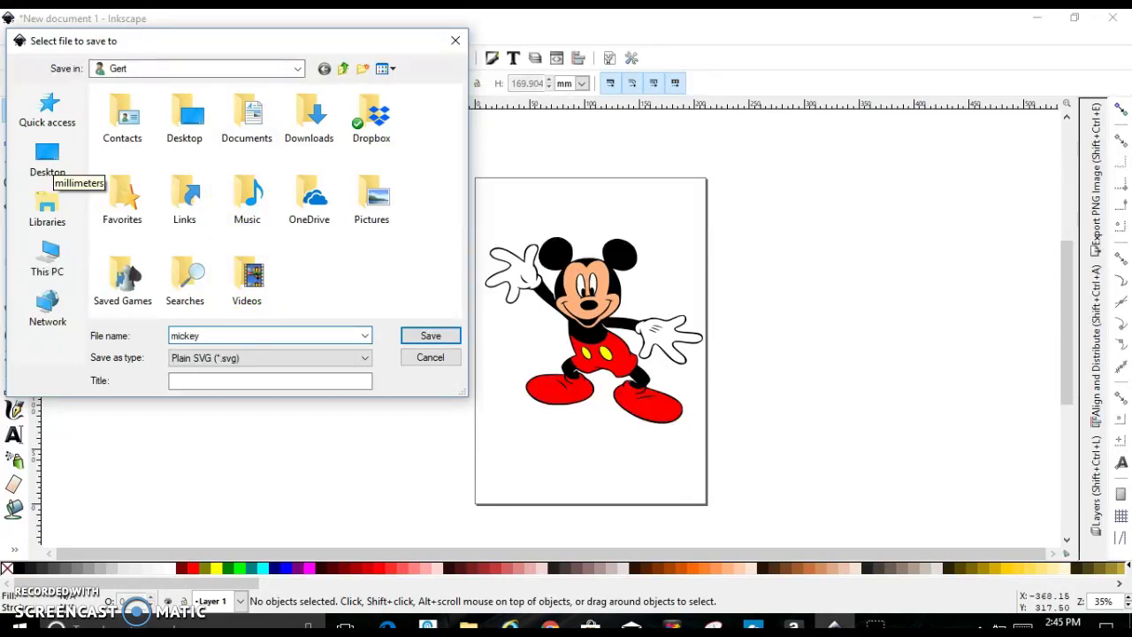
pyautogui.write(' waving')
pyautogui.click(420, 343)
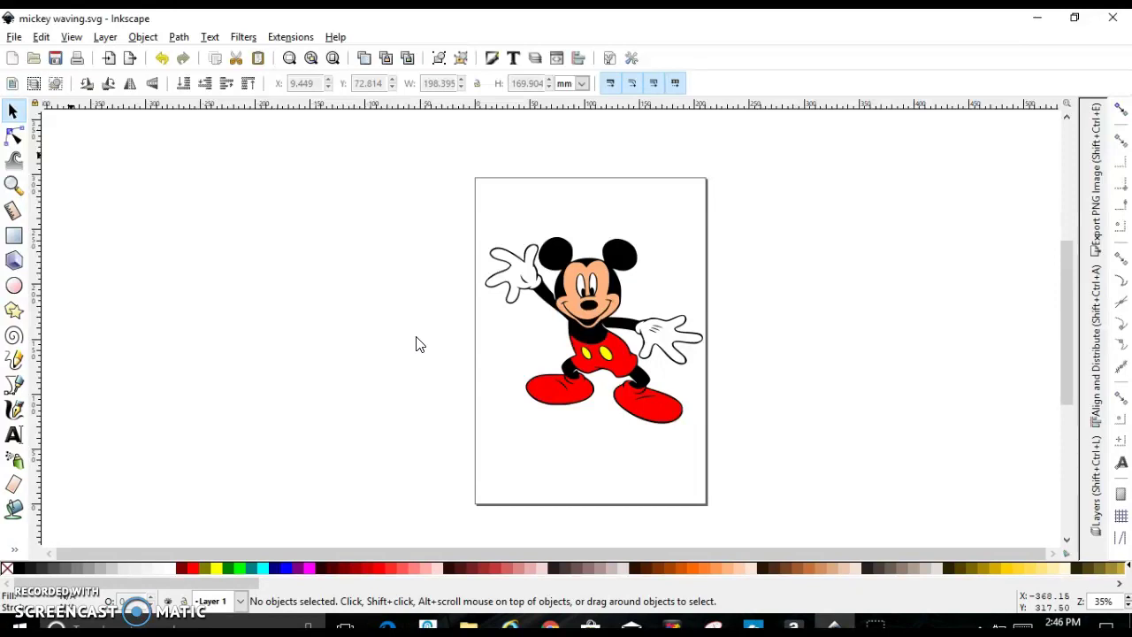
# - Save a copy of mickey waving as Desktop Cutting Plotter (AutoCAD DXF R14)
pyautogui.click(15, 41)
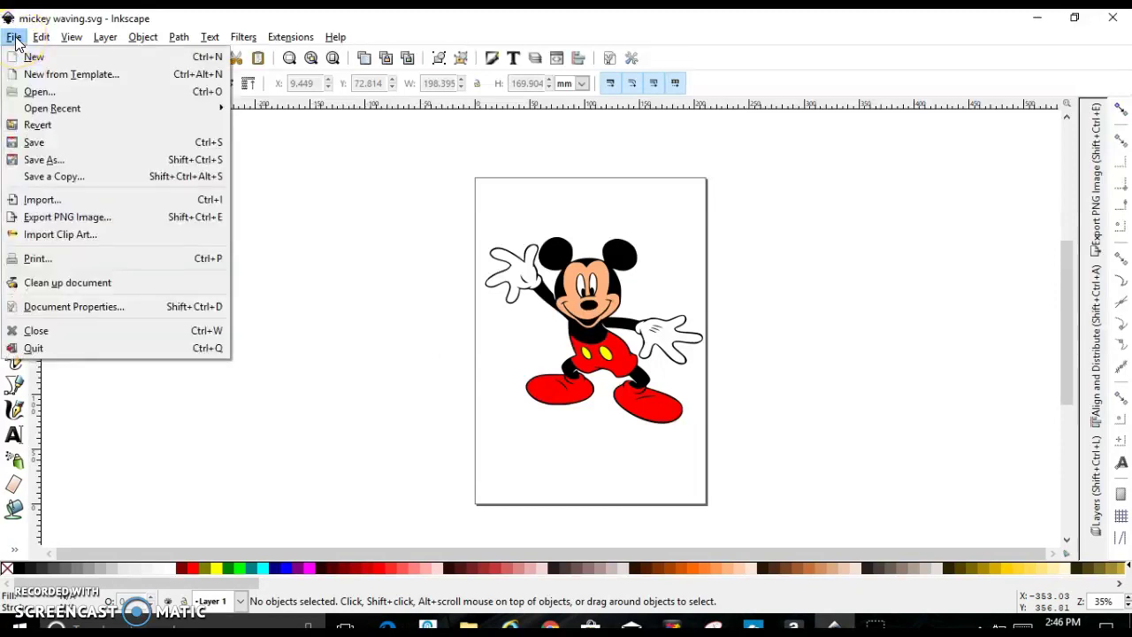
pyautogui.click(56, 160)
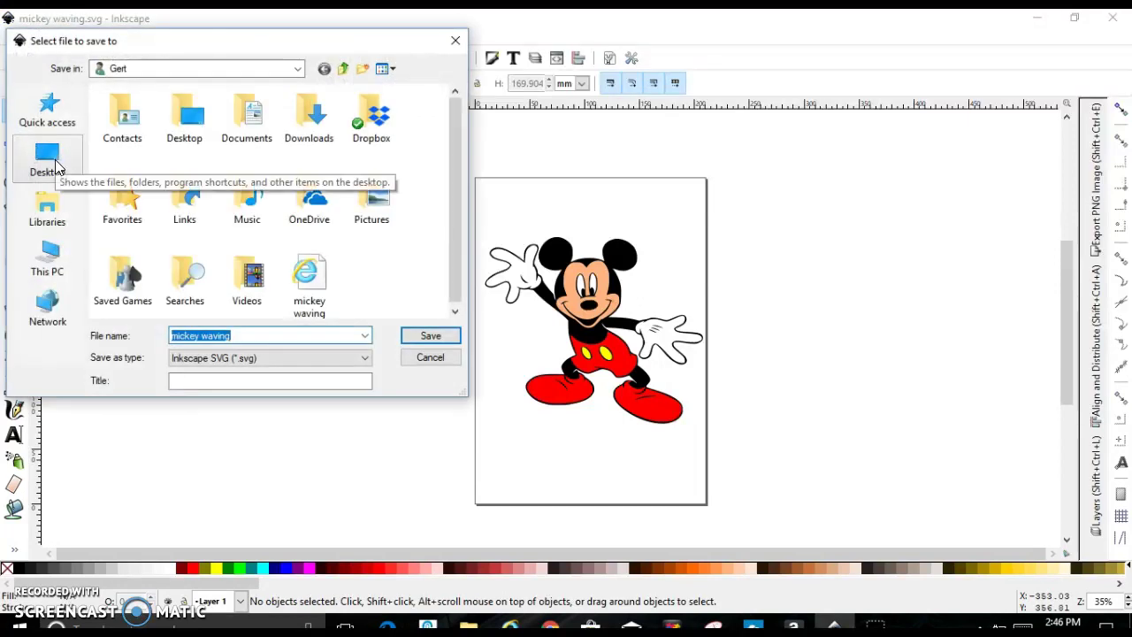
pyautogui.click(360, 365)
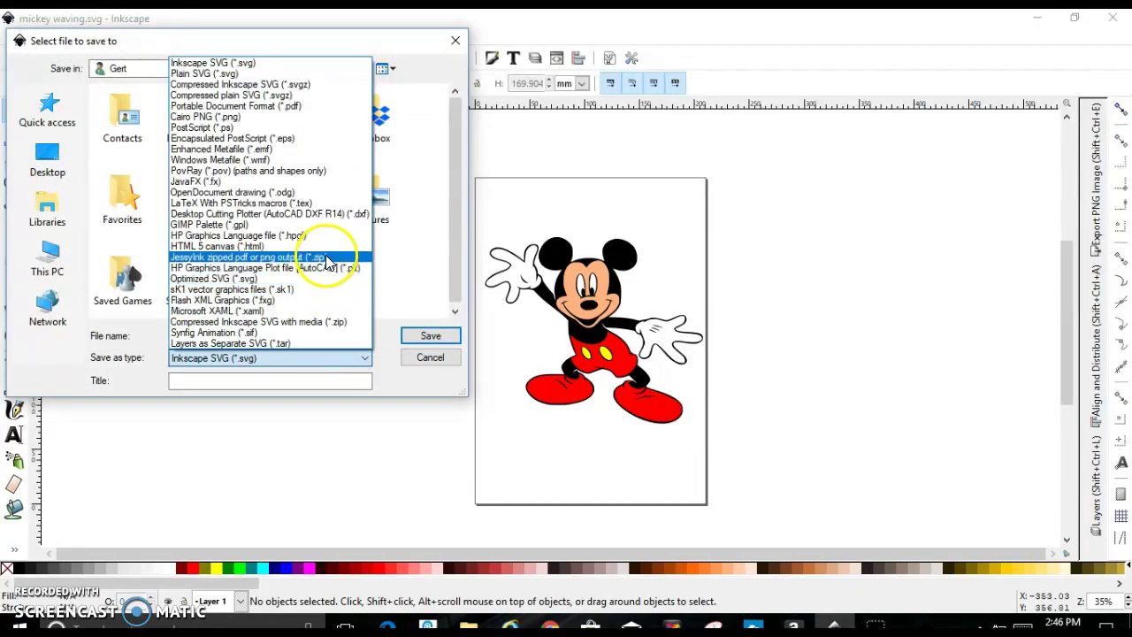
pyautogui.click(325, 216)
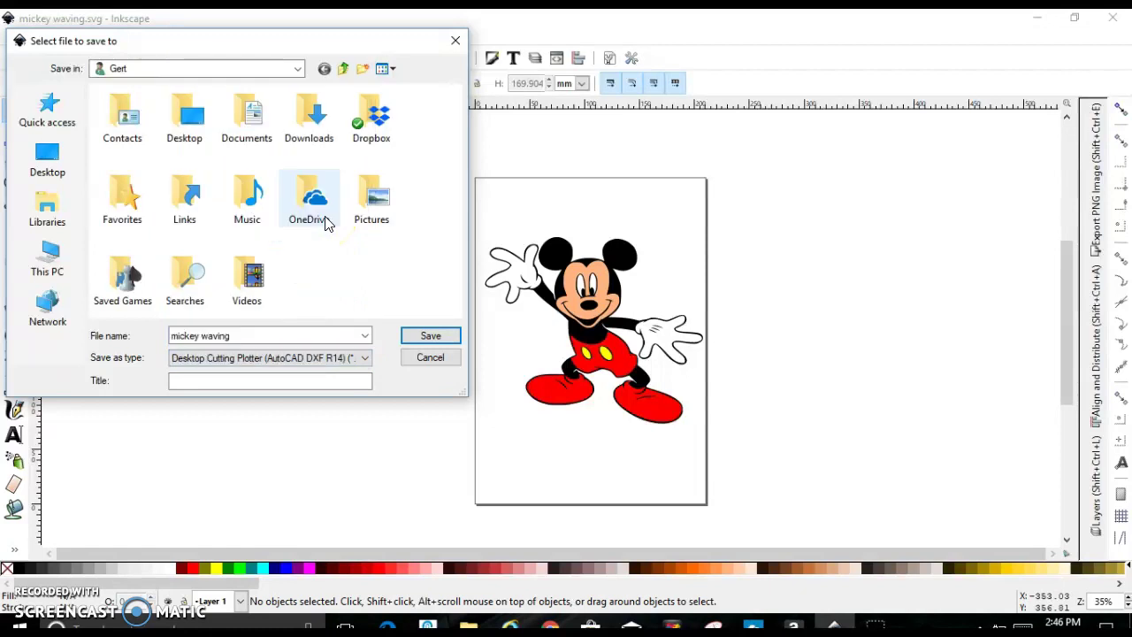
pyautogui.click(428, 337)
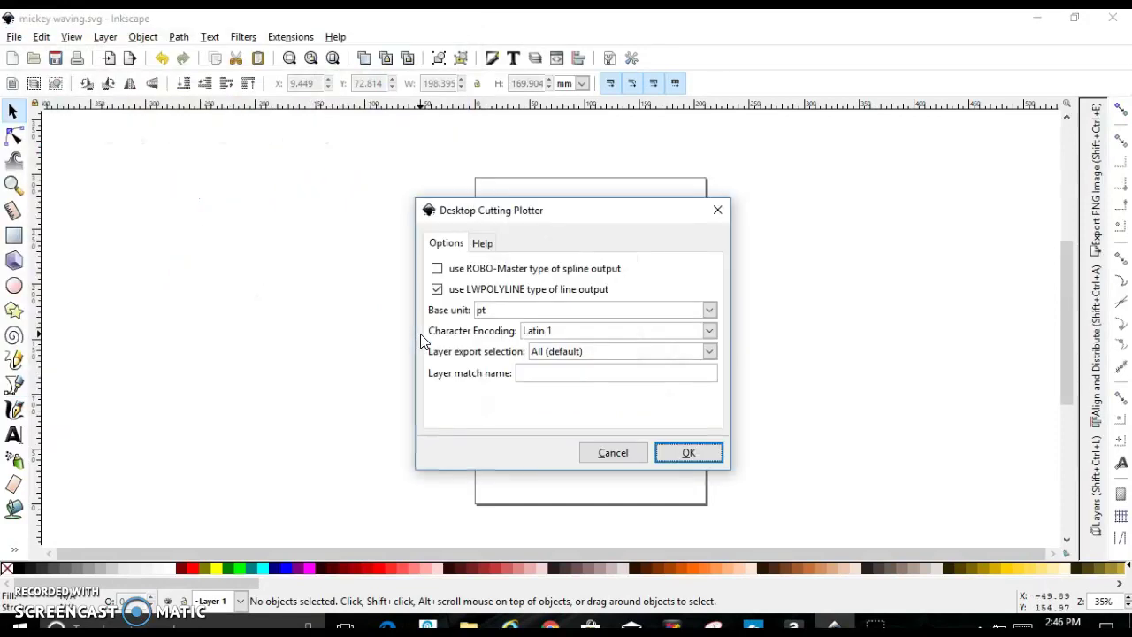
# - Accept the default cutting plotter options and dismiss the lxml warning and save error
pyautogui.click(687, 453)
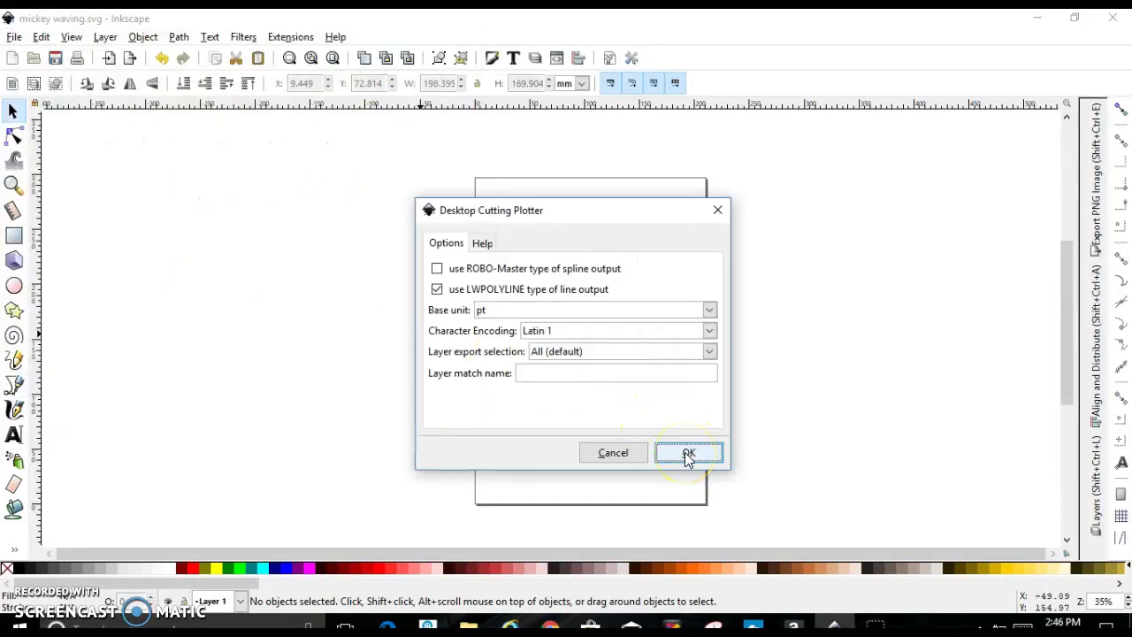
pyautogui.click(737, 457)
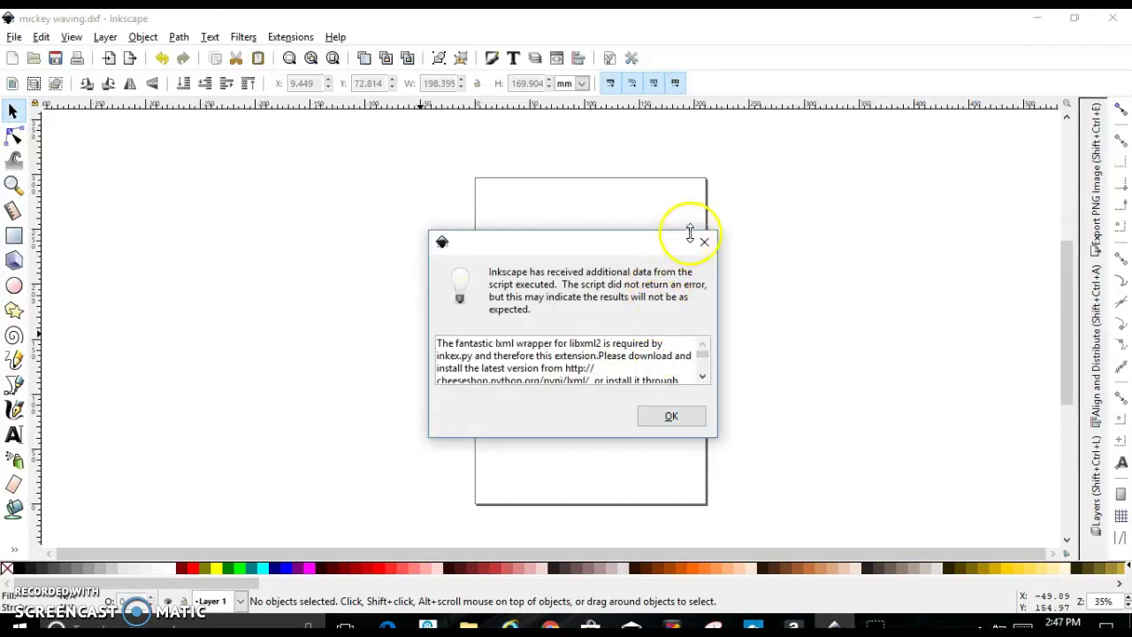
pyautogui.click(677, 419)
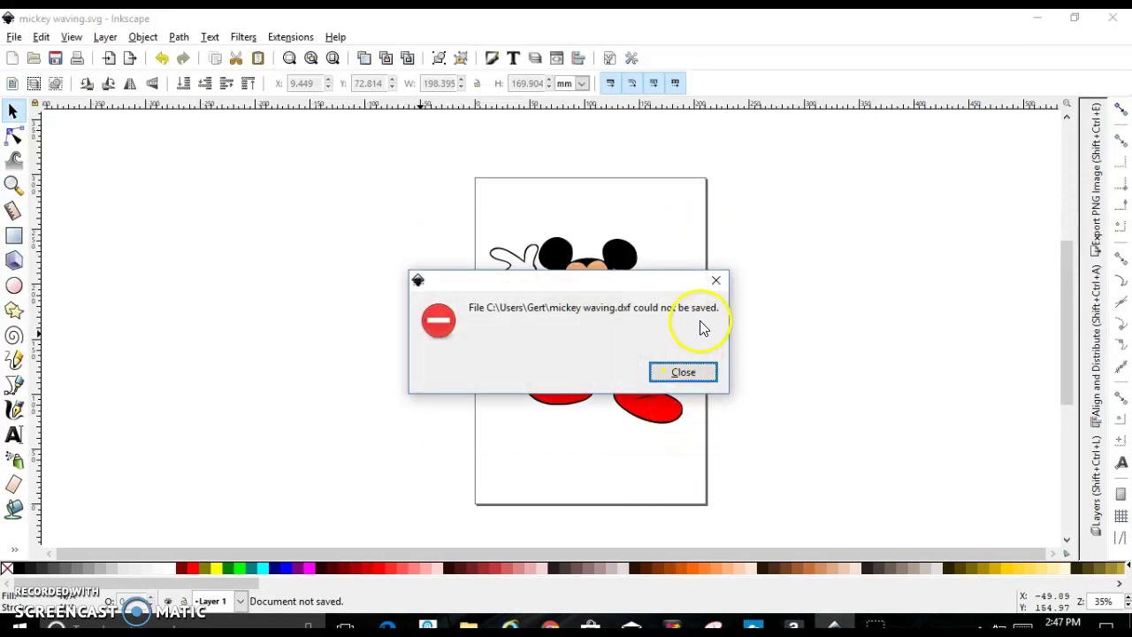
pyautogui.click(716, 281)
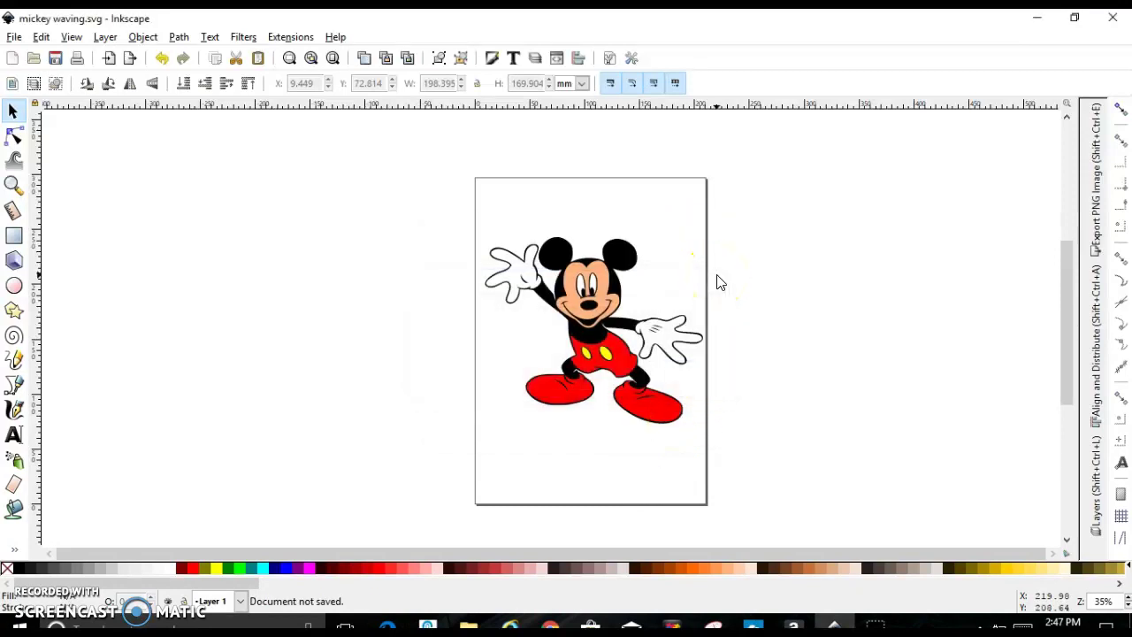